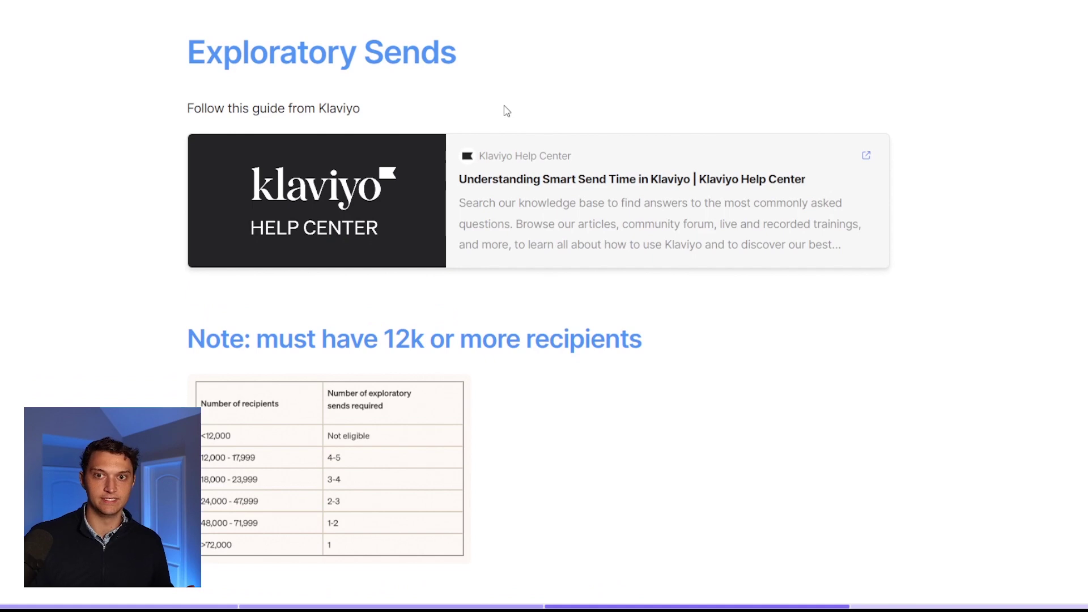
# Open the linked Klaviyo Smart Send Time help article from Notion and highlight its title
pyautogui.click(517, 144)
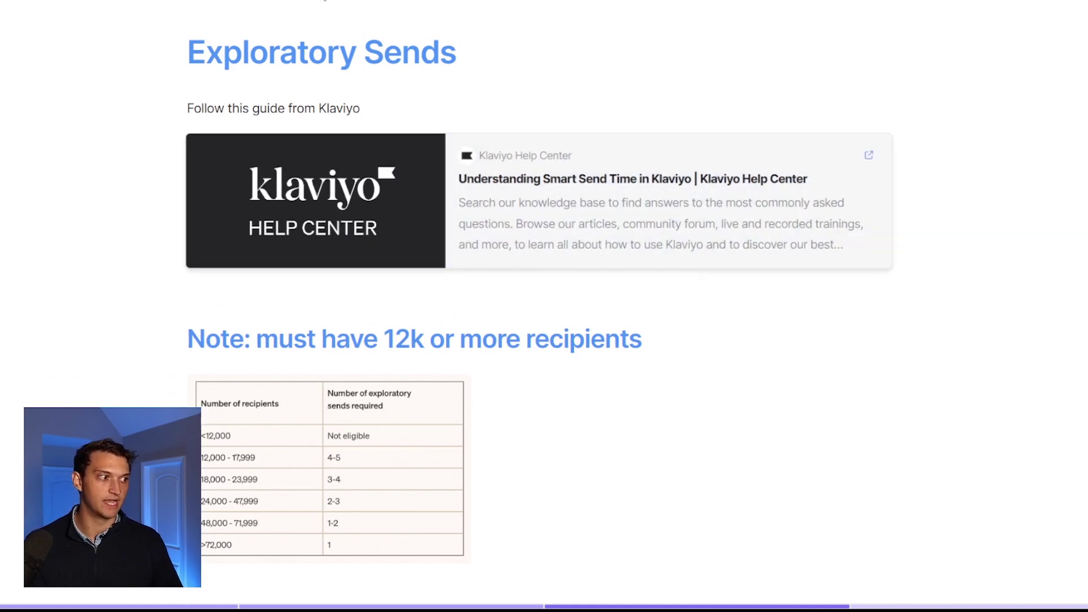
pyautogui.moveTo(186, 139); pyautogui.dragTo(544, 146)
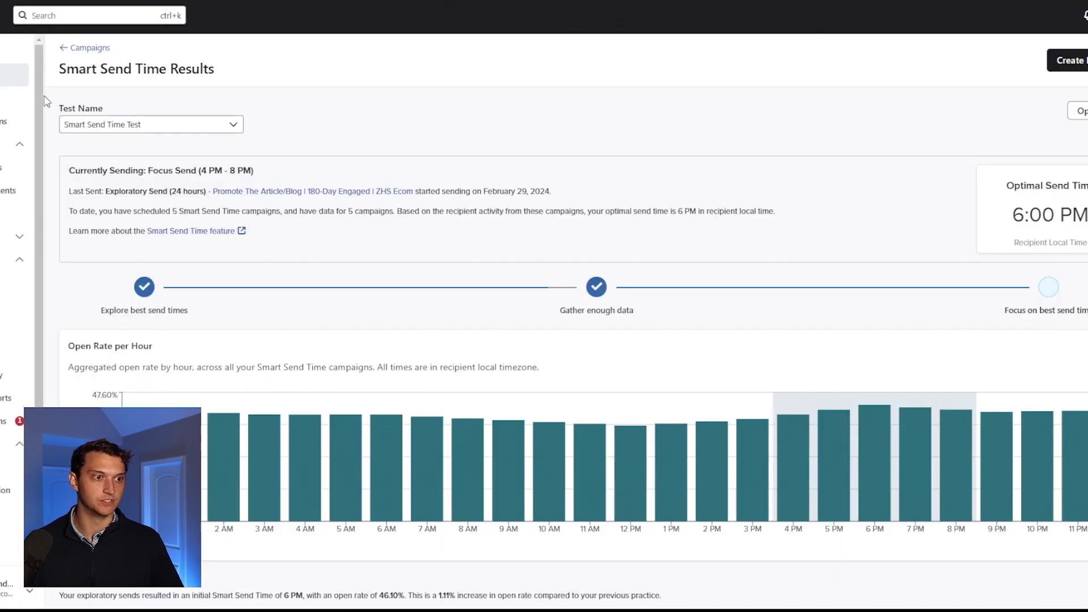
# From the Campaigns list, open View Smart Send Time results under Options
pyautogui.click(8, 80)
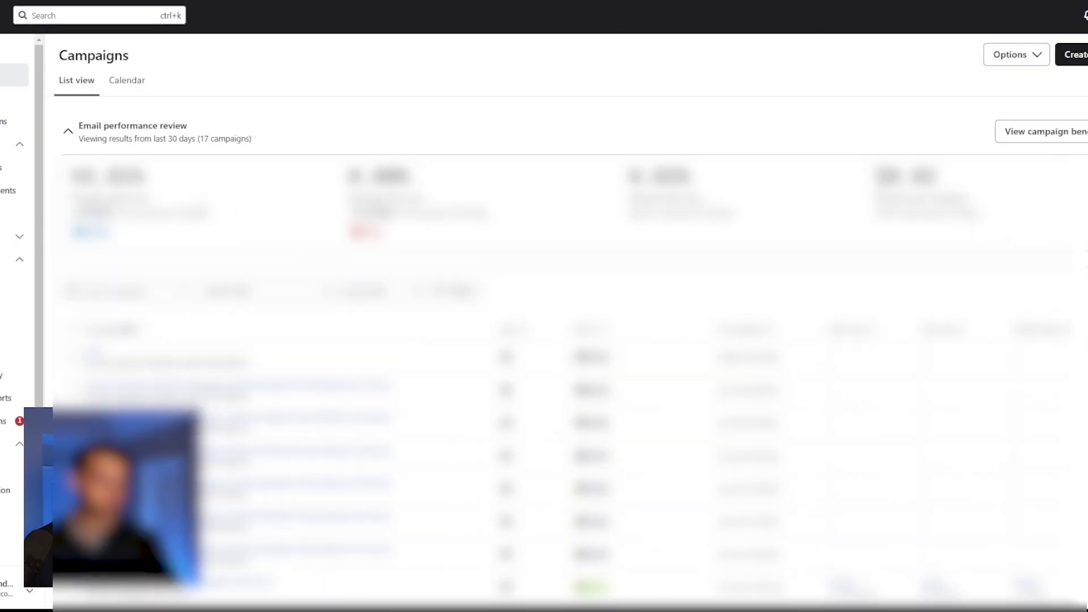
pyautogui.click(1016, 56)
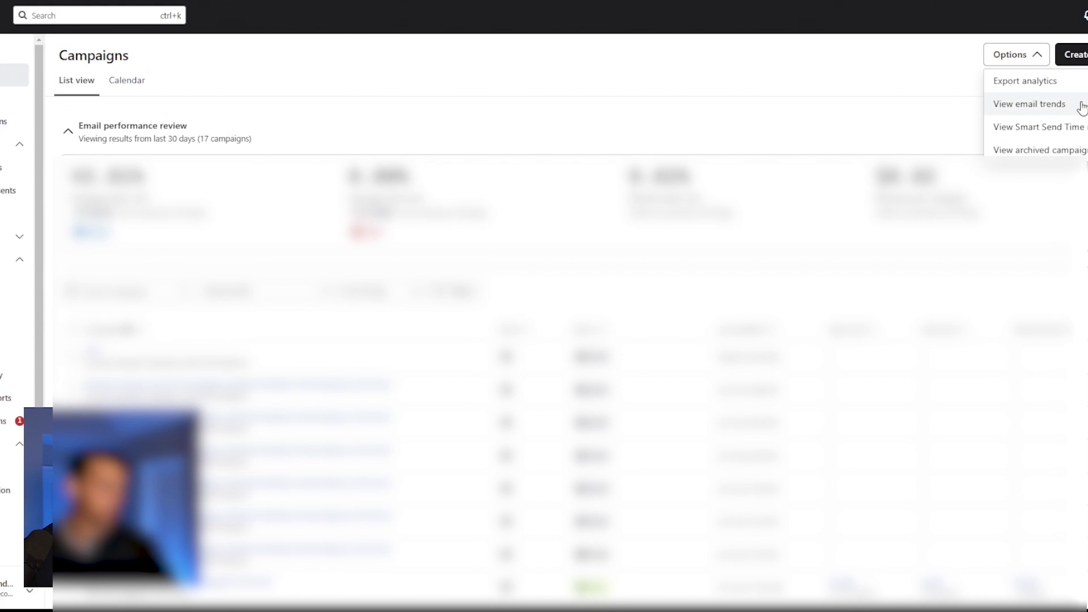
pyautogui.click(1078, 128)
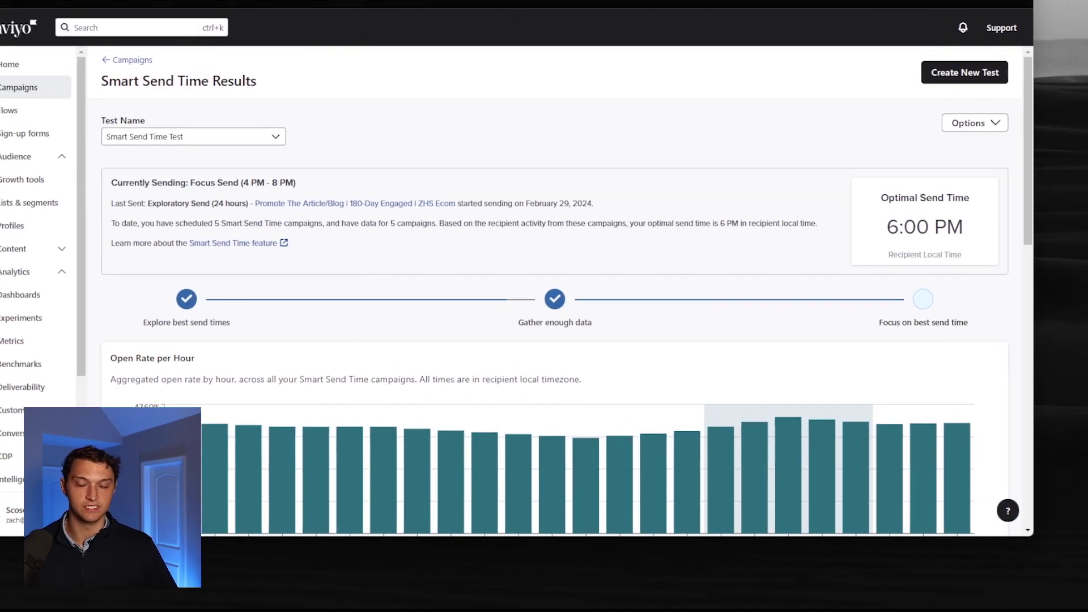
pyautogui.moveTo(879, 202); pyautogui.dragTo(980, 222)
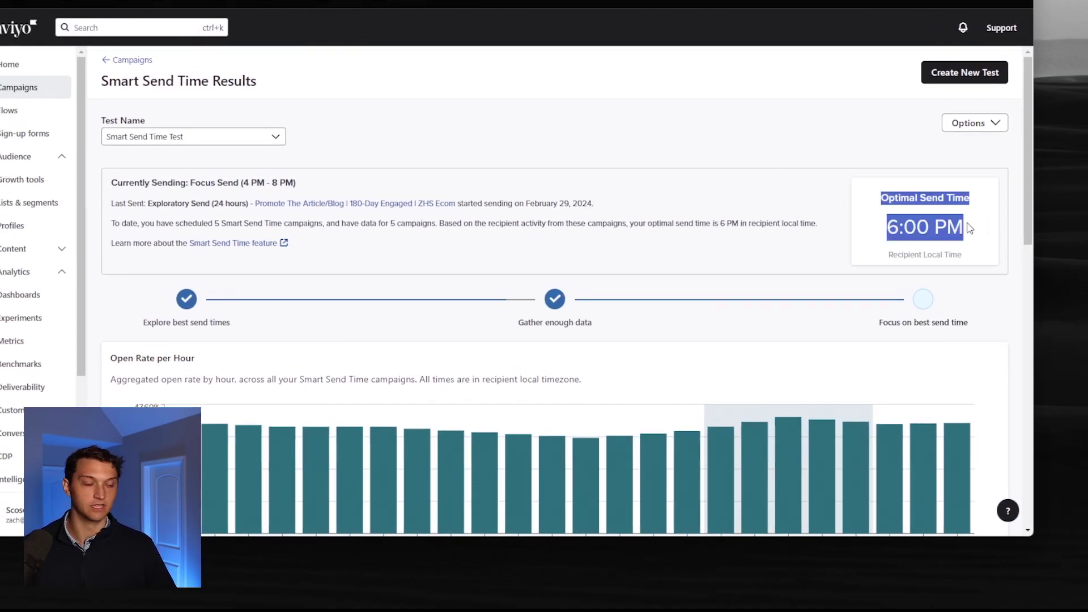
pyautogui.scroll(-3, 721, 289)
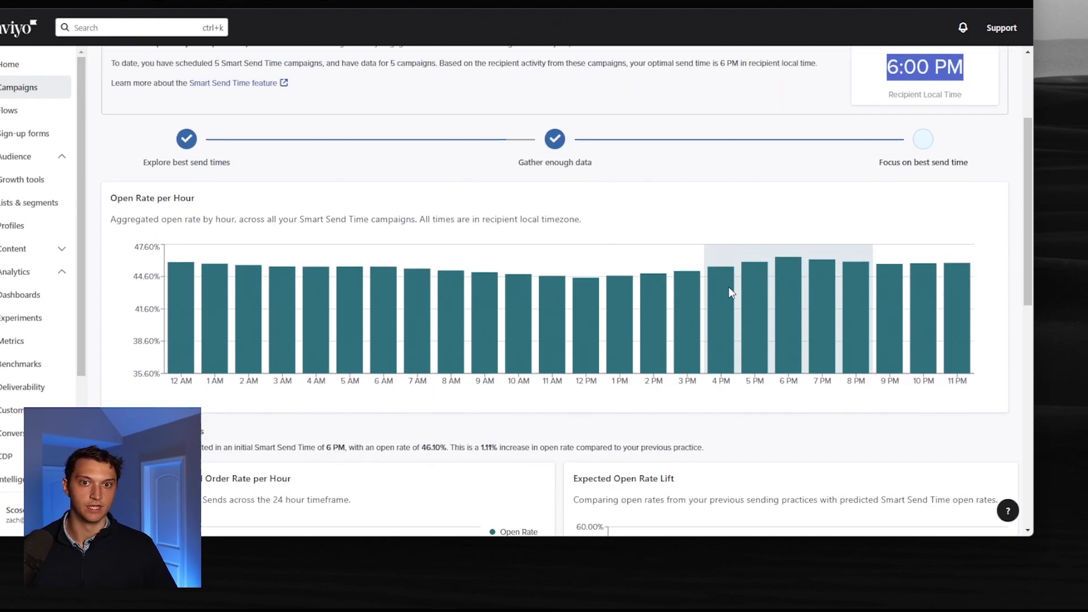
pyautogui.moveTo(141, 131); pyautogui.dragTo(275, 138)
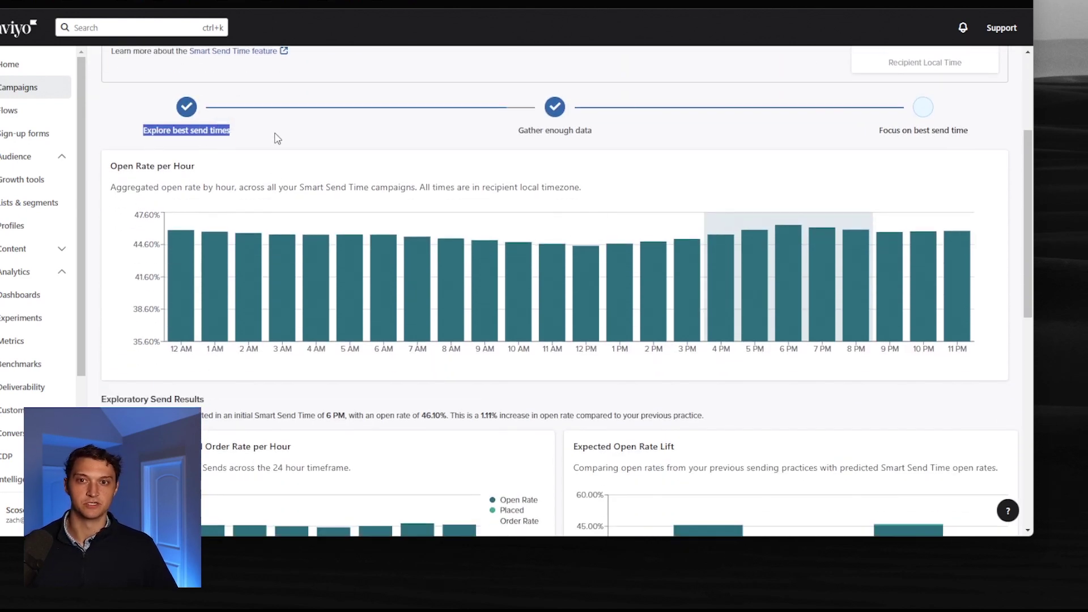
pyautogui.moveTo(510, 130); pyautogui.dragTo(602, 134)
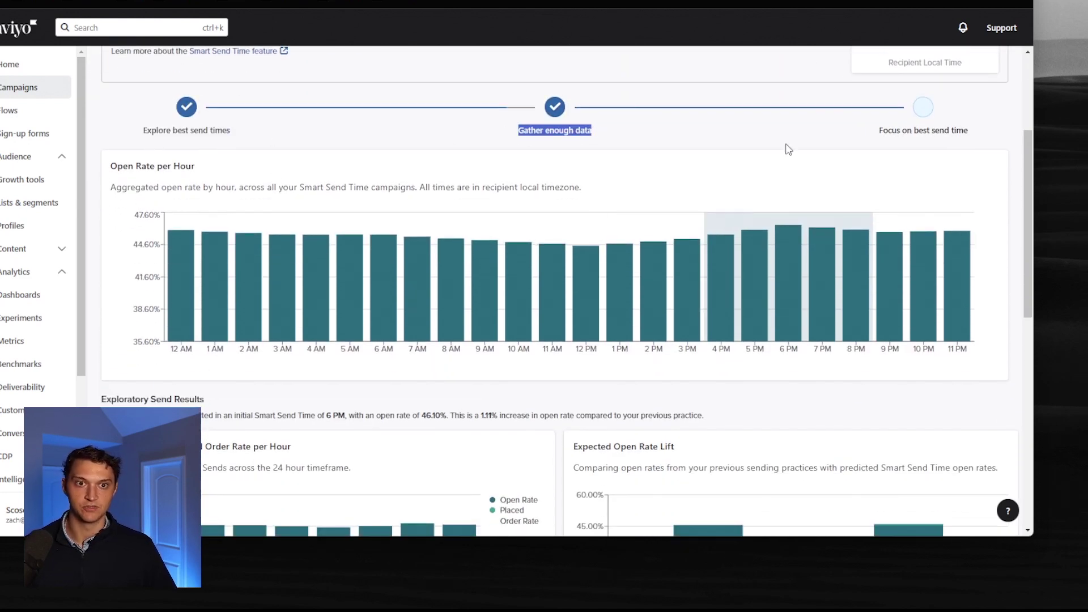
pyautogui.click(833, 137)
pyautogui.moveTo(875, 130); pyautogui.dragTo(984, 130)
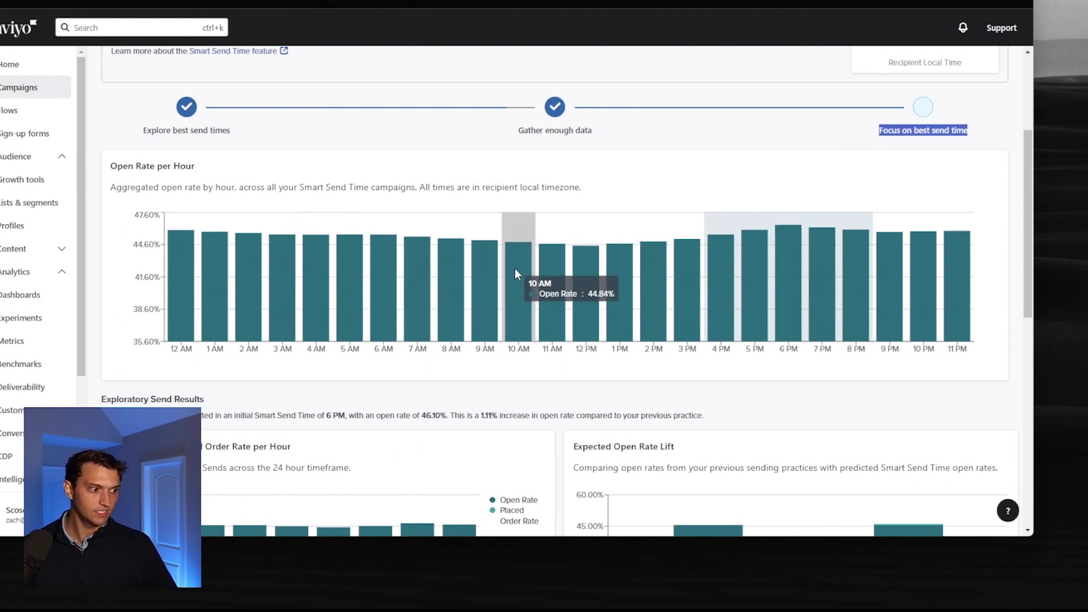
pyautogui.scroll(-5, 515, 273)
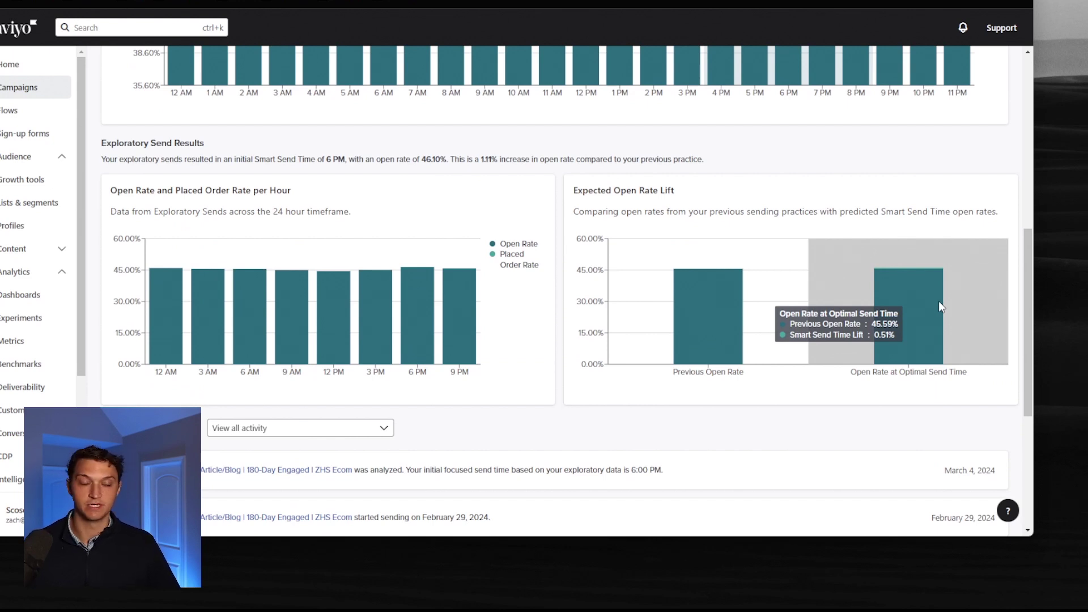
pyautogui.scroll(2, 885, 307)
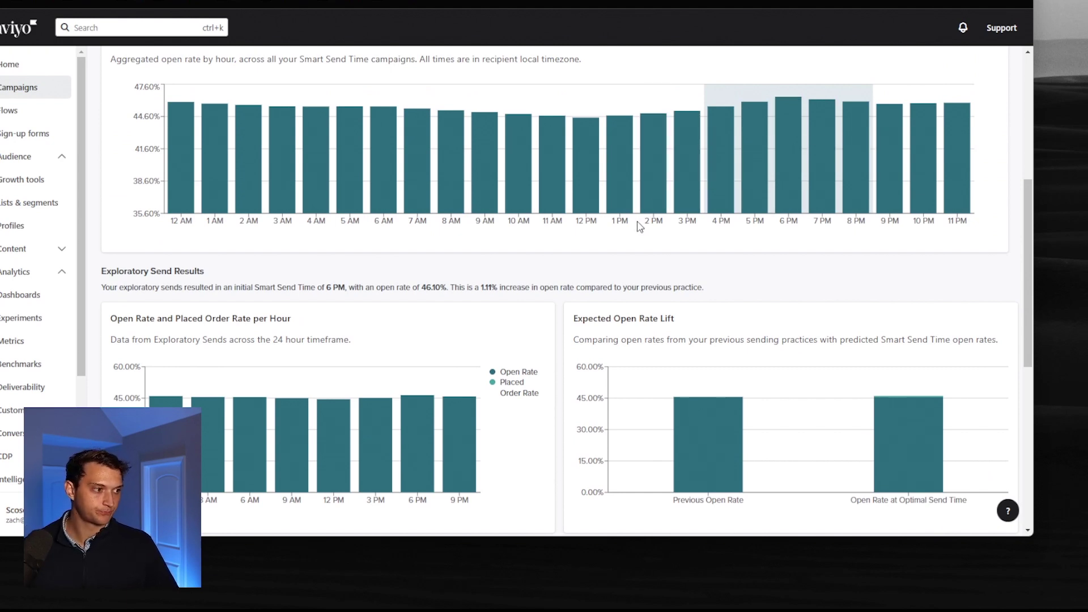
pyautogui.scroll(4, 637, 216)
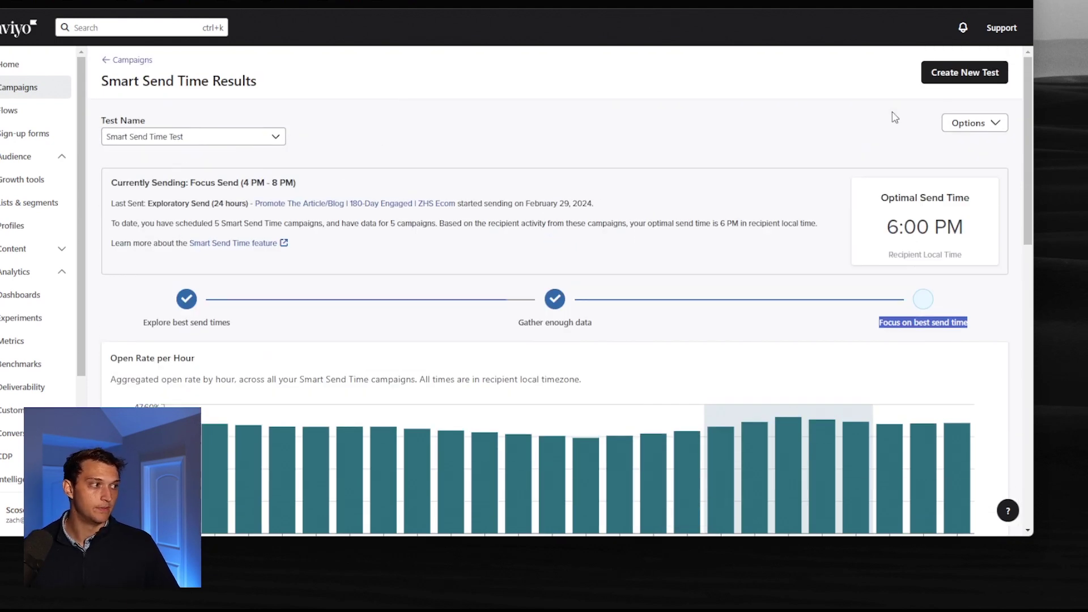
# Add a new Smart Send Time test called 'TEST 2' with Create Test
pyautogui.click(964, 76)
pyautogui.click(479, 150)
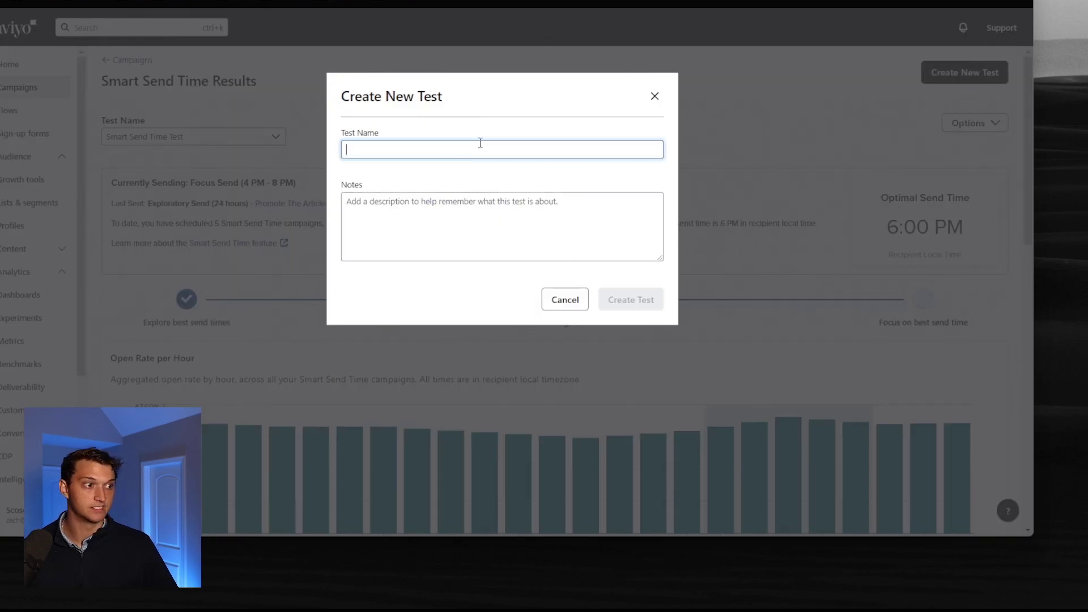
pyautogui.write('TEST 2')
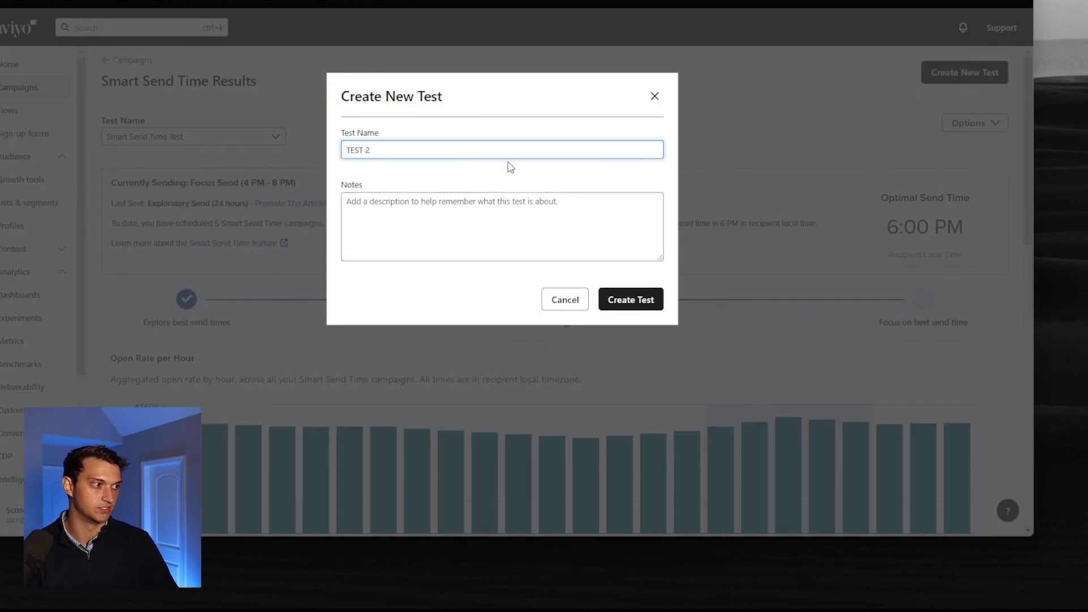
pyautogui.click(634, 302)
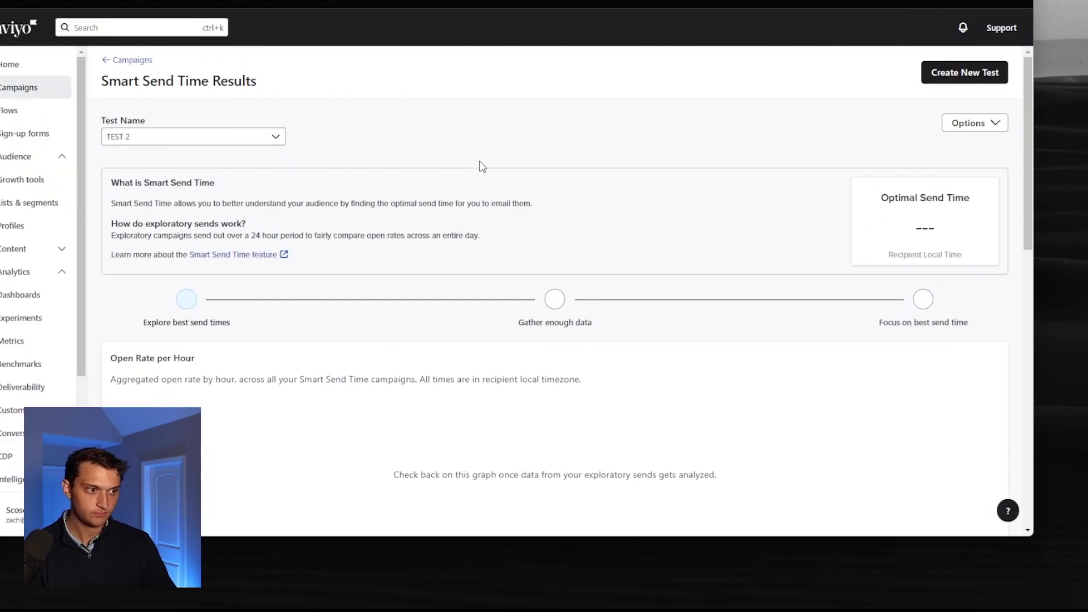
pyautogui.moveTo(114, 193); pyautogui.dragTo(300, 197)
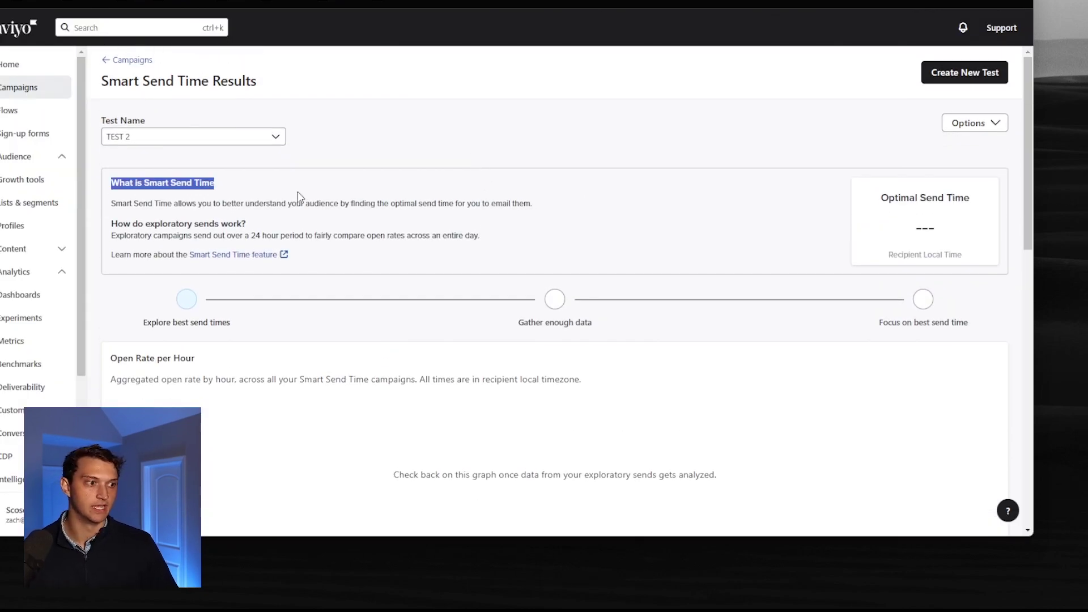
pyautogui.tripleClick(345, 207)
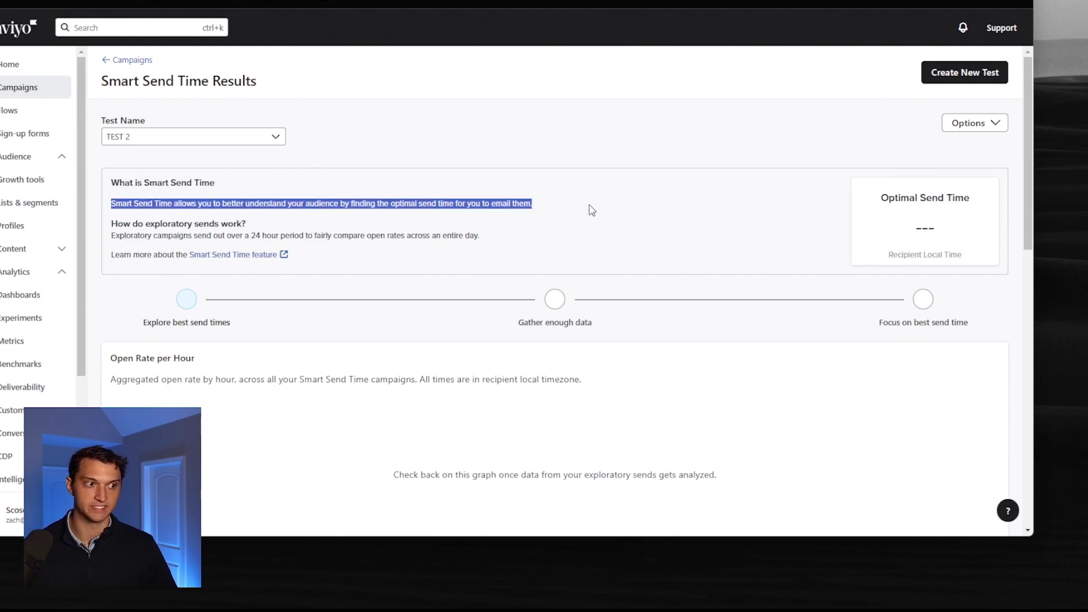
pyautogui.scroll(-1, 246, 278)
pyautogui.tripleClick(252, 266)
pyautogui.click(259, 257)
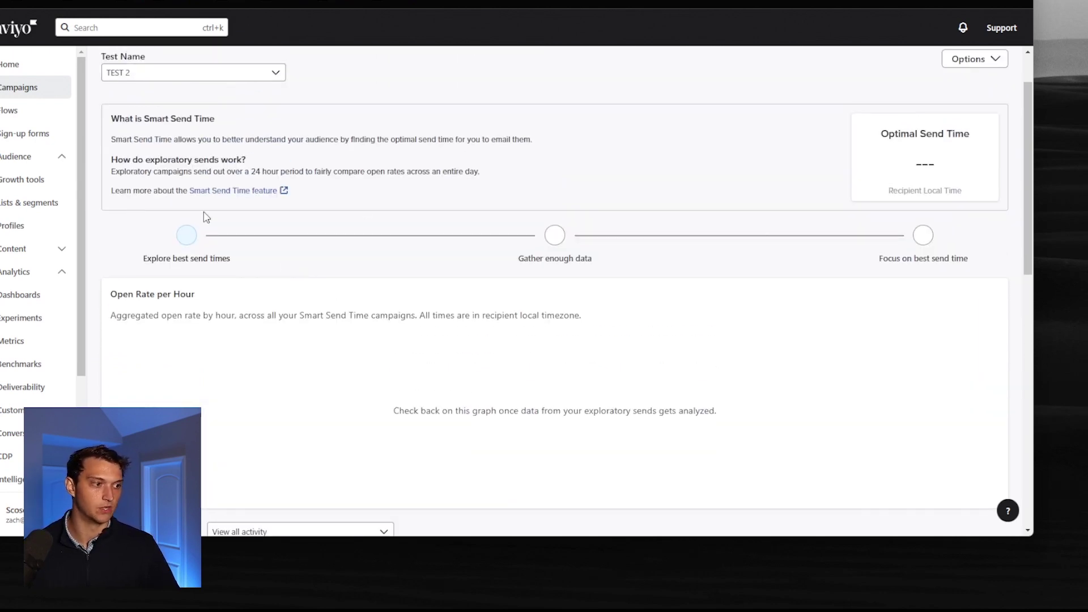
pyautogui.scroll(1, 204, 217)
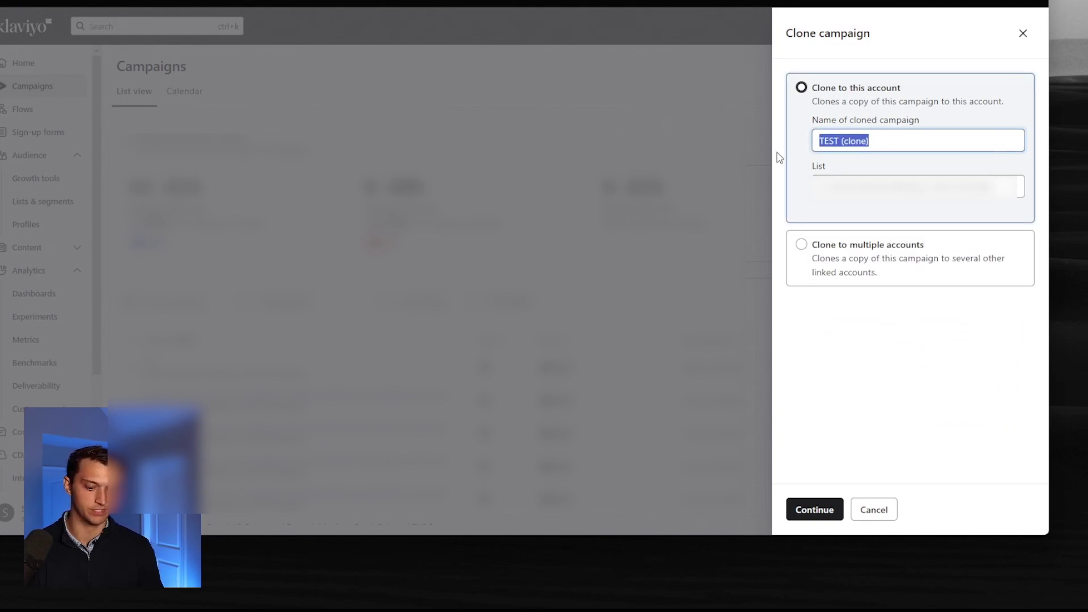
pyautogui.write('TEST 2')
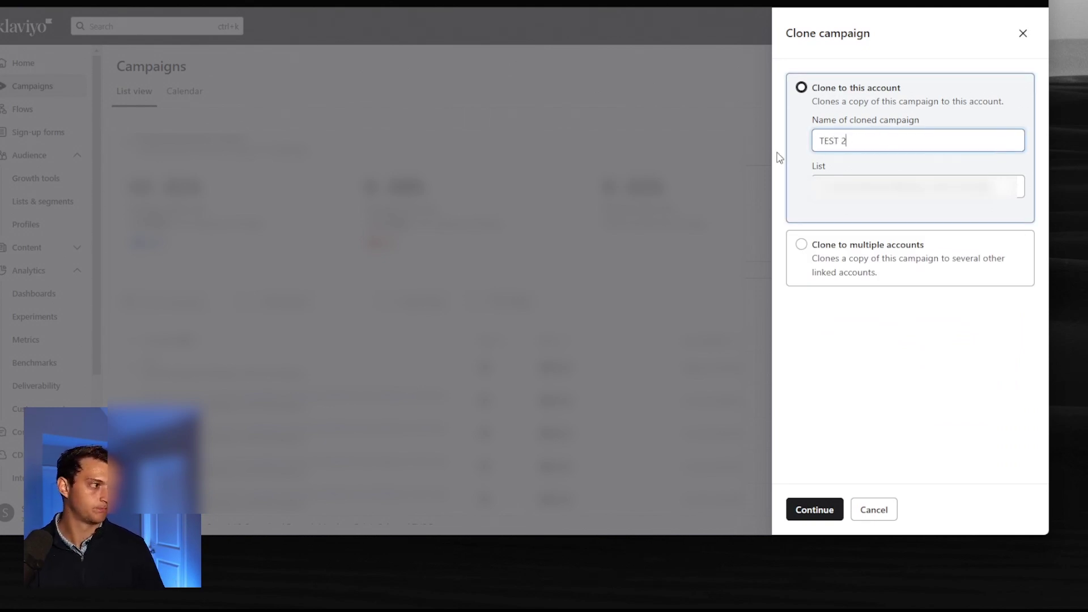
# Confirm cloning the campaign to this account as 'TEST 2' and continue
pyautogui.click(821, 508)
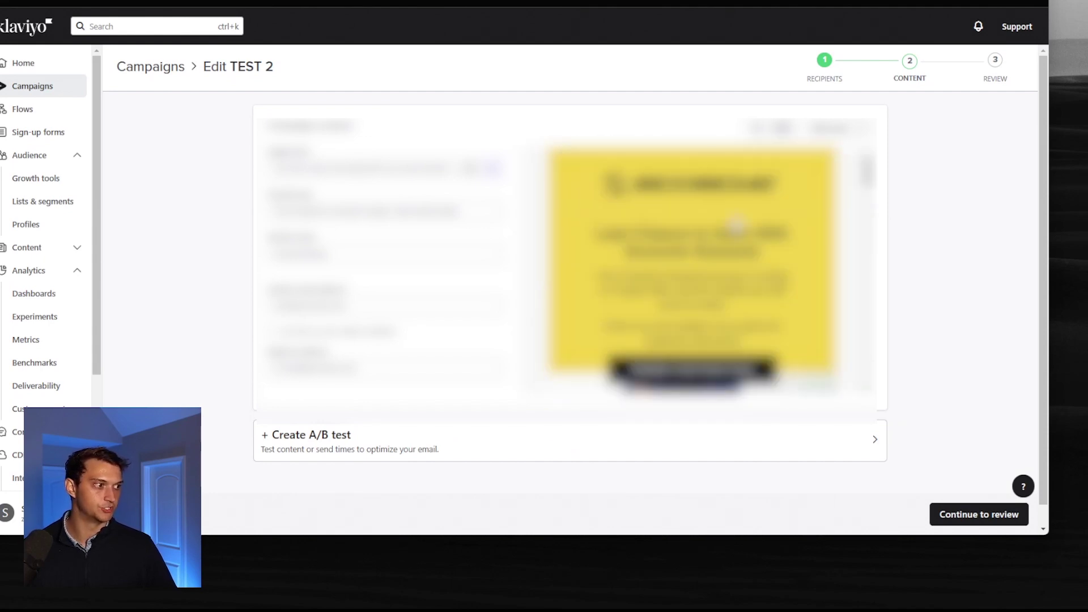
# Advance the TEST 2 campaign from content to the review step
pyautogui.click(1004, 519)
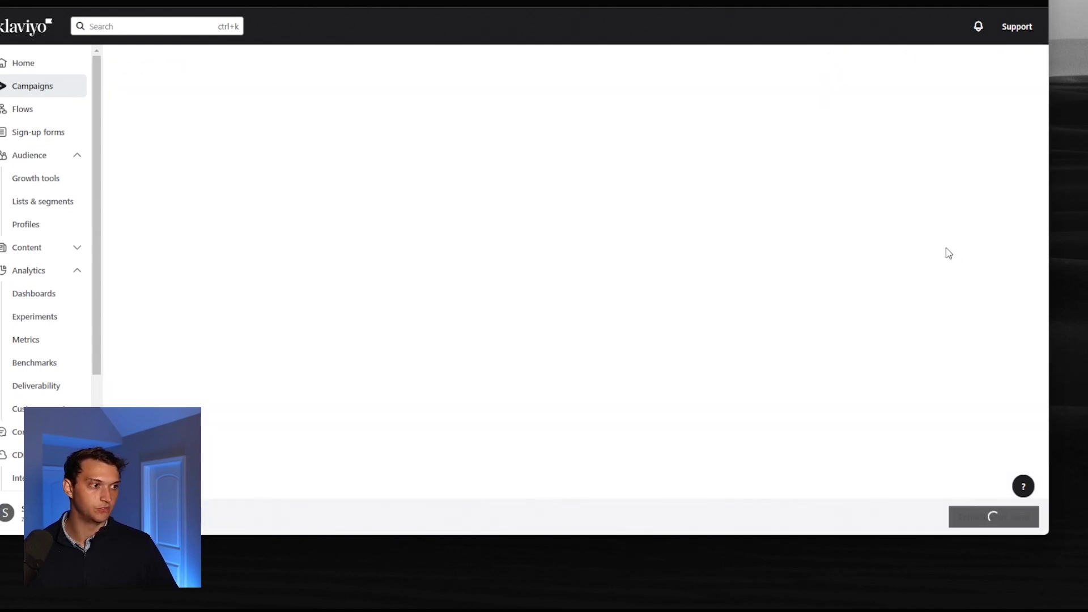
pyautogui.scroll(-2, 939, 242)
pyautogui.scroll(-3, 938, 243)
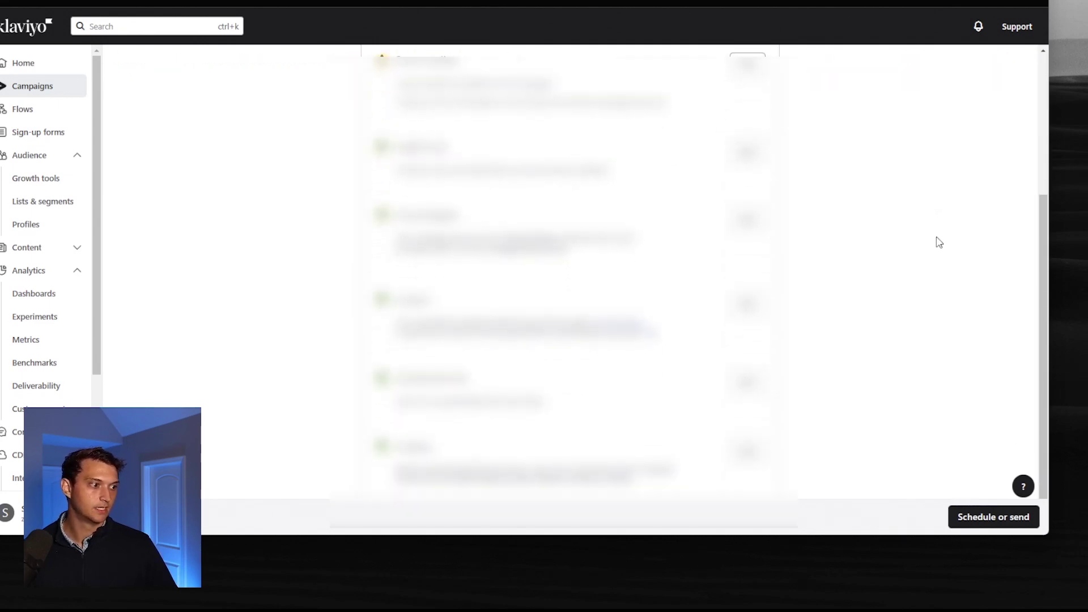
# Schedule the campaign with Smart send time and select TEST 2 as the test
pyautogui.click(993, 516)
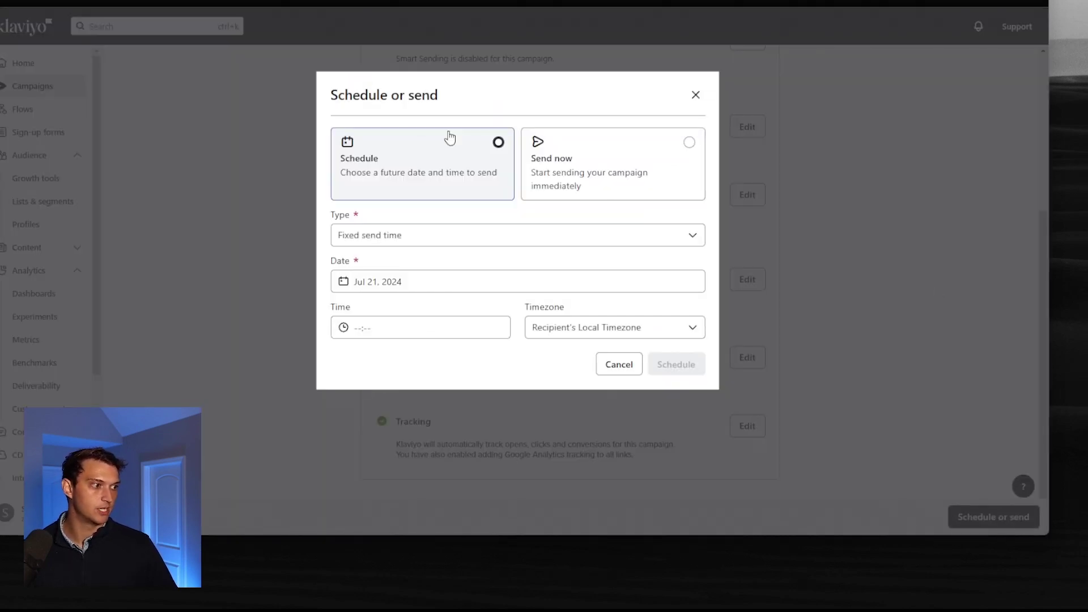
pyautogui.click(455, 237)
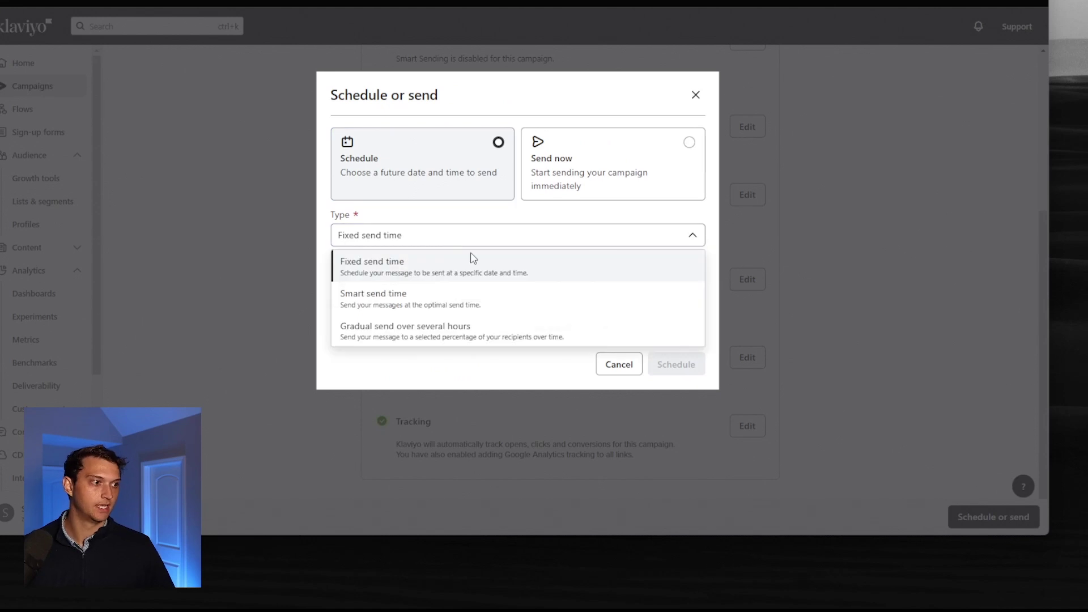
pyautogui.click(533, 303)
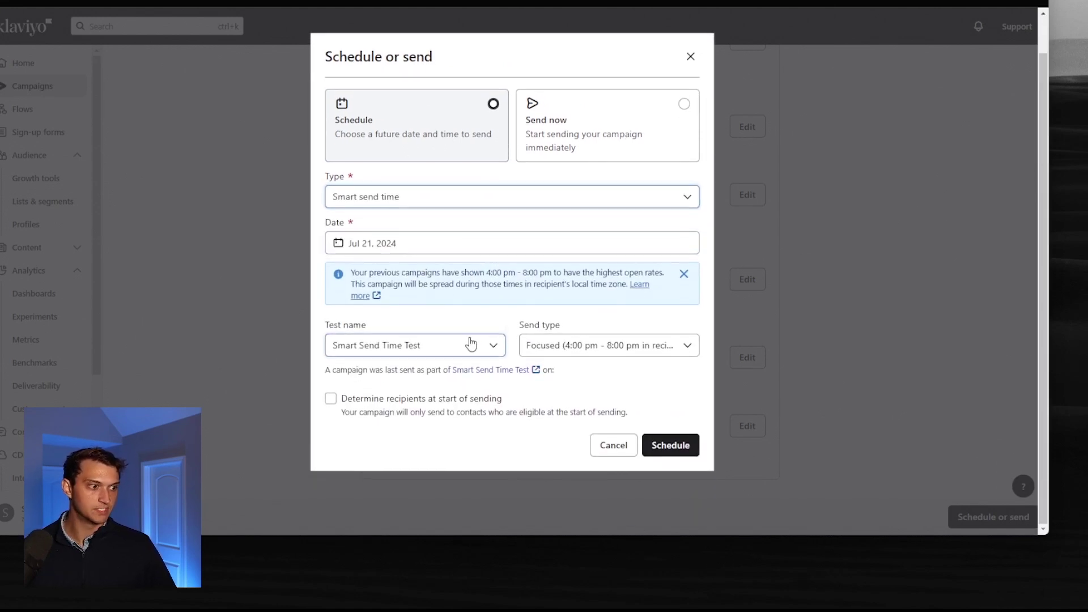
pyautogui.click(472, 344)
pyautogui.click(421, 298)
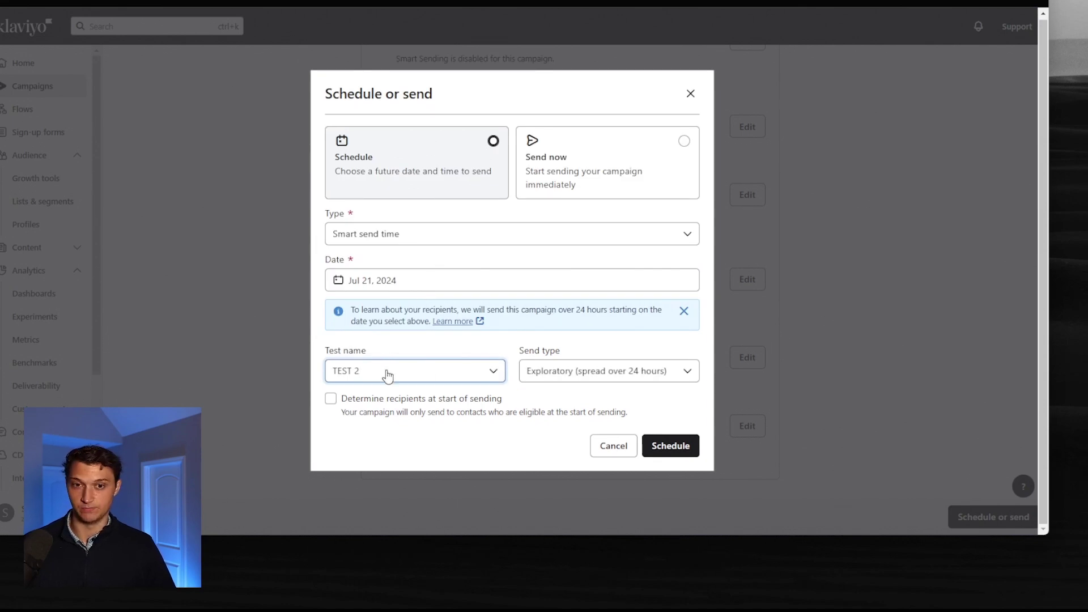
# Browse the available send types and try Smart Send Time Test as the test name
pyautogui.click(668, 375)
pyautogui.click(648, 372)
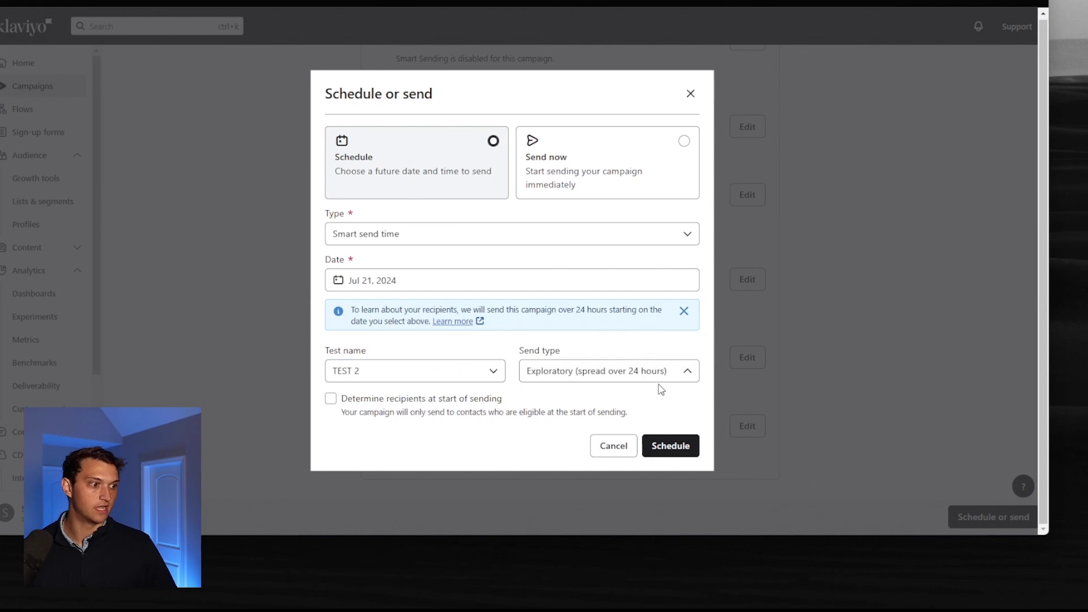
pyautogui.click(481, 376)
pyautogui.click(640, 378)
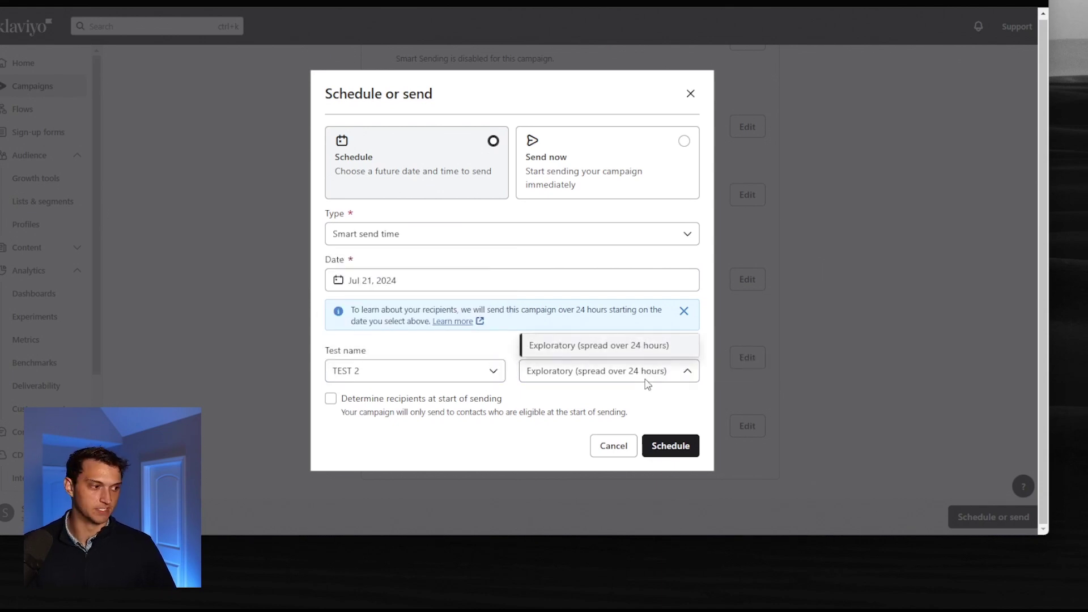
pyautogui.click(449, 372)
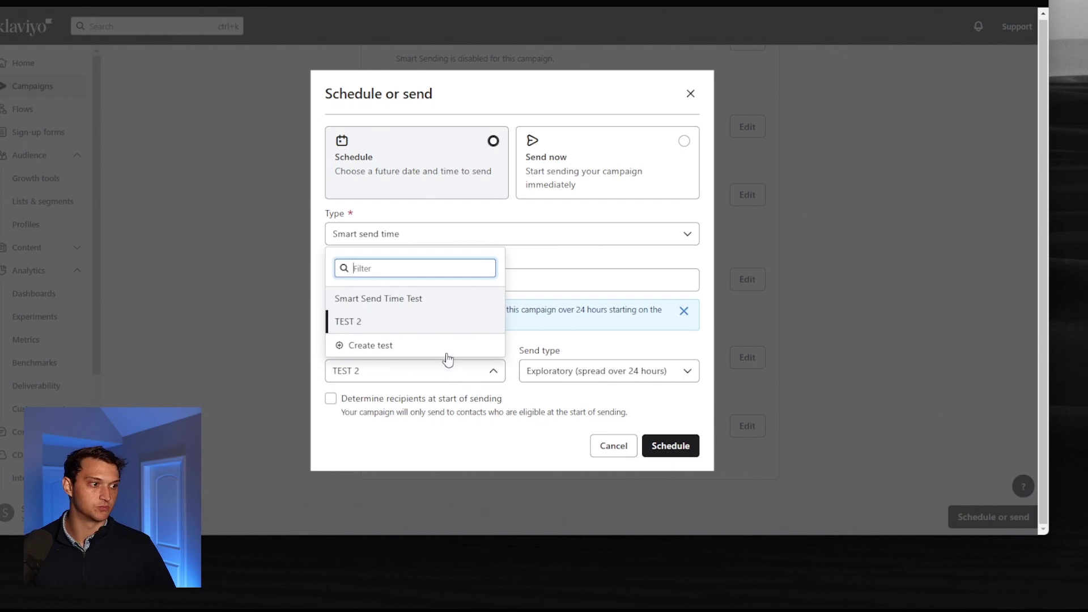
pyautogui.click(437, 300)
# Check the optimal time send type, then return to TEST 2 with Exploratory 24-hour sending
pyautogui.click(656, 390)
pyautogui.click(614, 334)
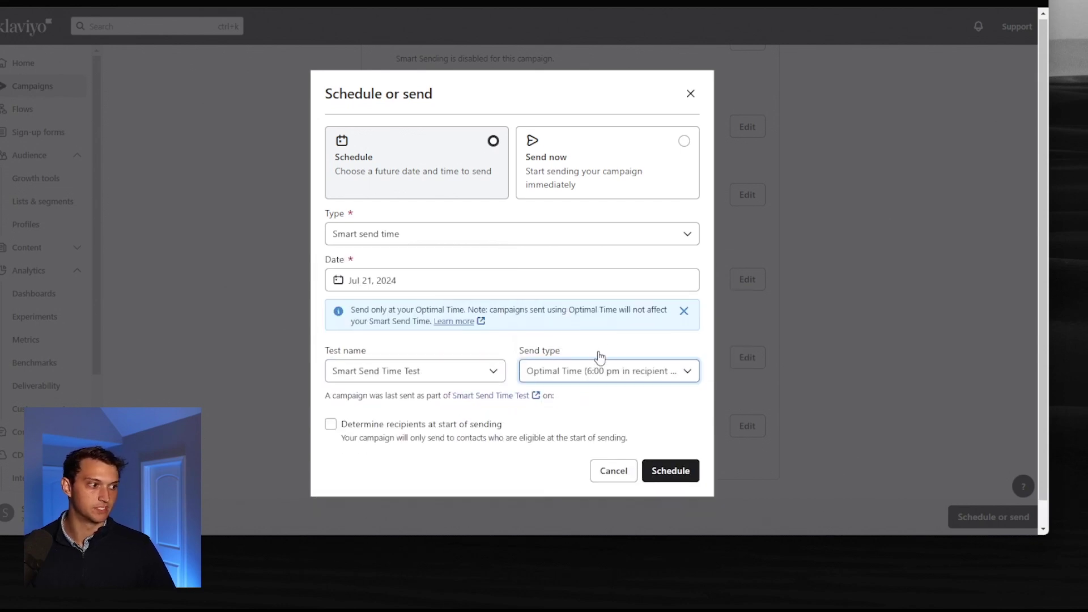
pyautogui.click(462, 372)
pyautogui.click(452, 324)
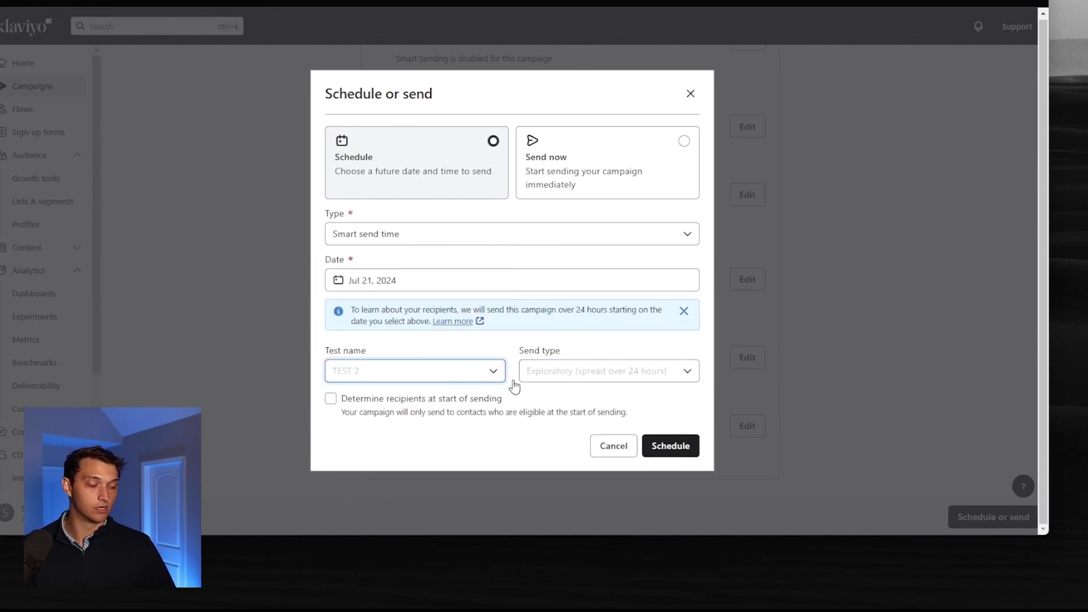
pyautogui.click(610, 372)
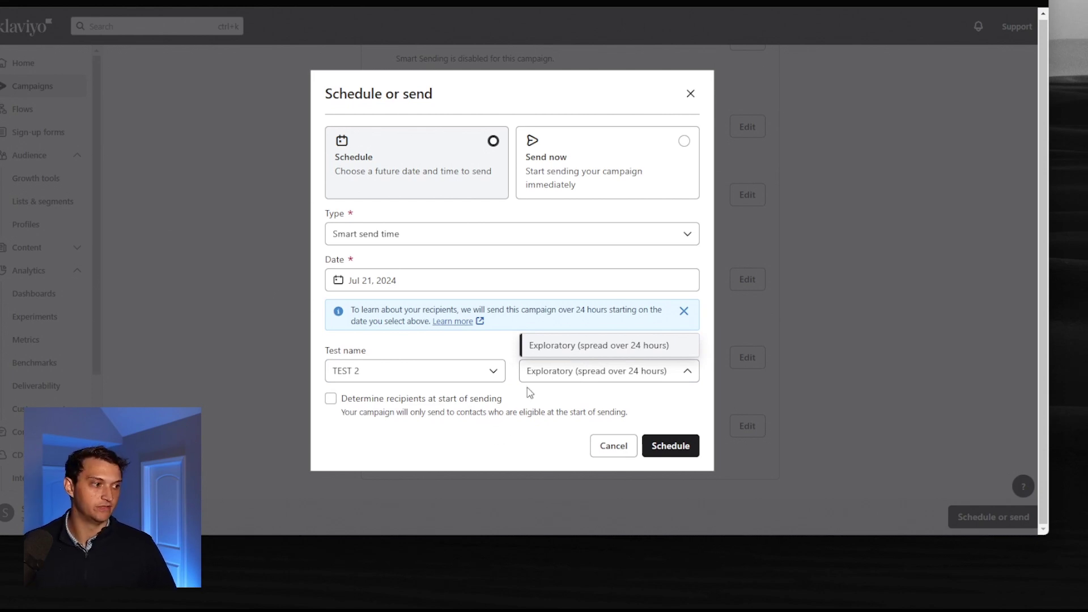
pyautogui.click(641, 375)
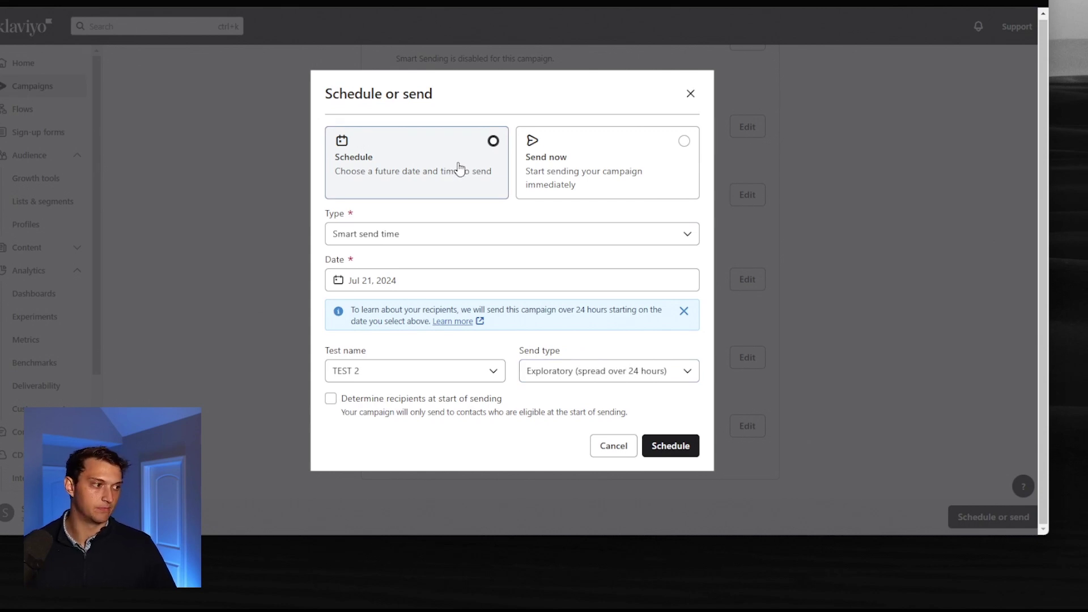
# Close the scheduling window and enlarge the help table of exploratory sends by recipient count
pyautogui.click(690, 93)
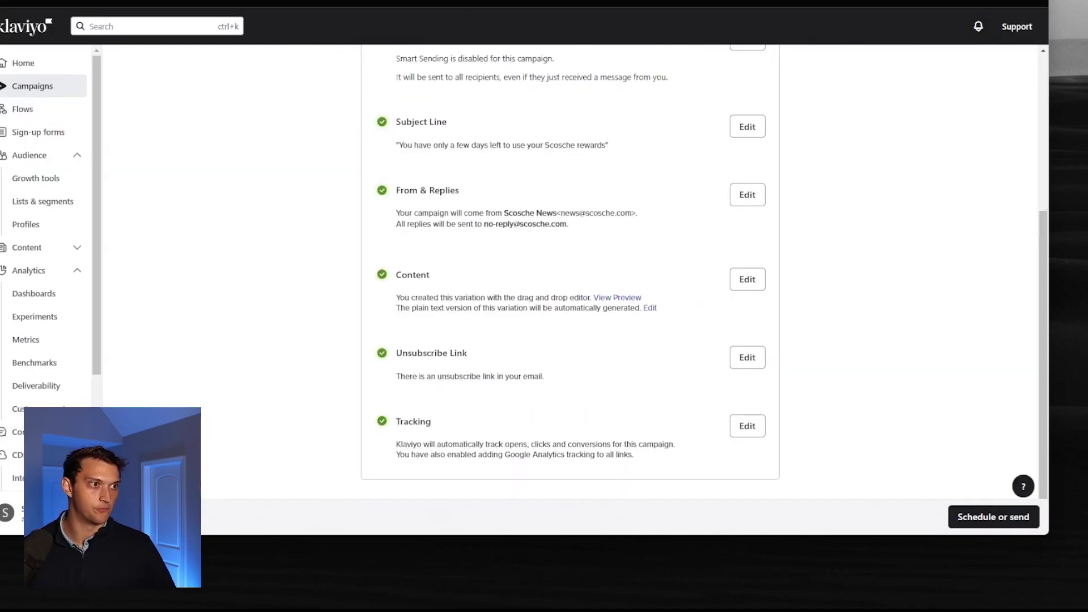
pyautogui.scroll(3, 288, 168)
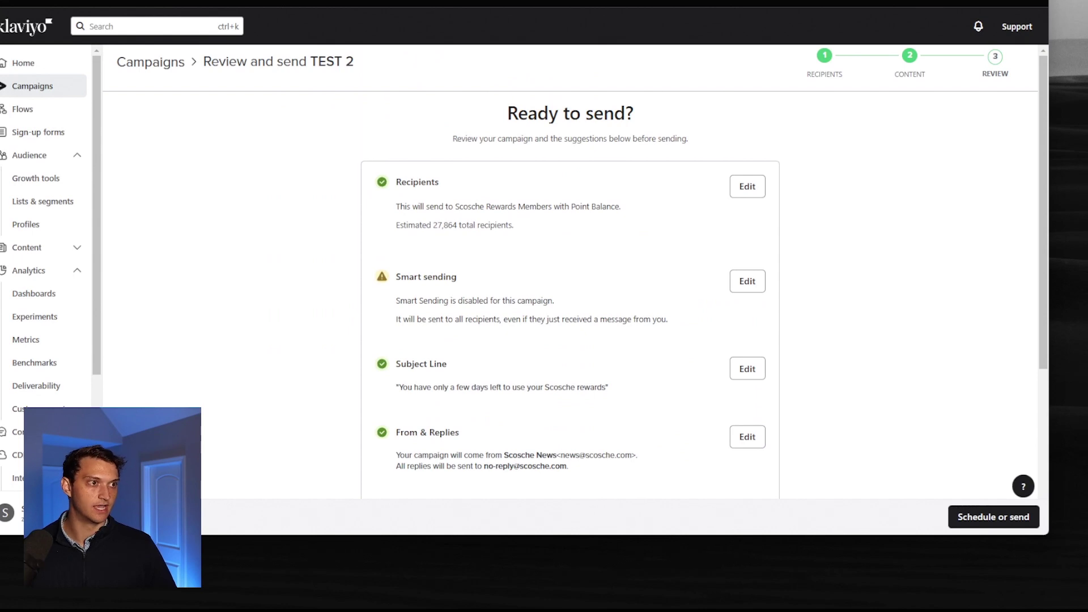
pyautogui.scroll(-3, 248, 237)
pyautogui.click(248, 236)
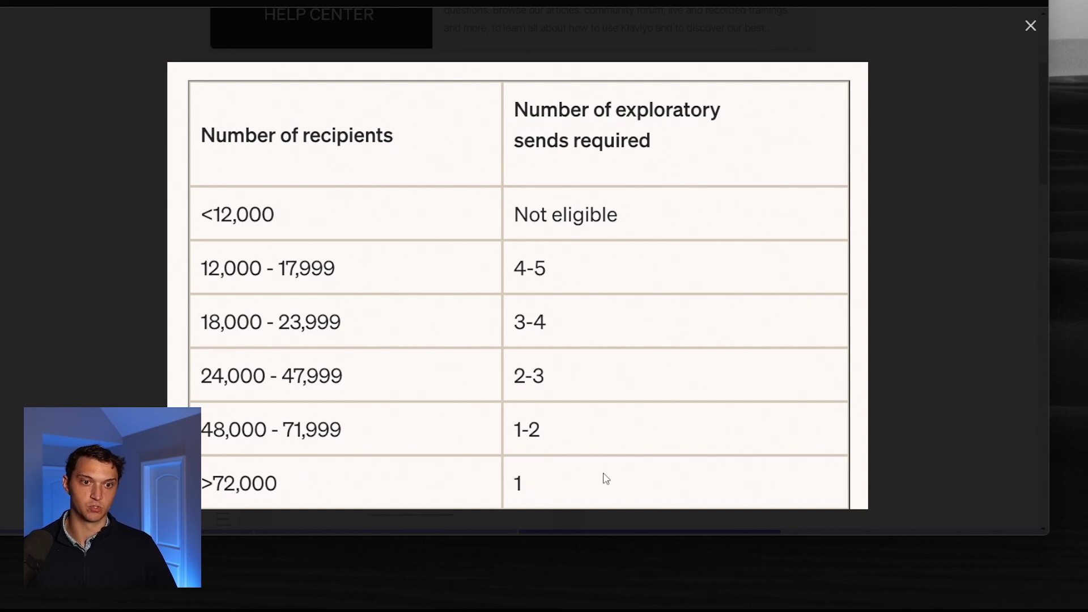
# View both enlarged Schedule or send screenshots in the guide, then enlarge the finished-report screenshot
pyautogui.click(947, 335)
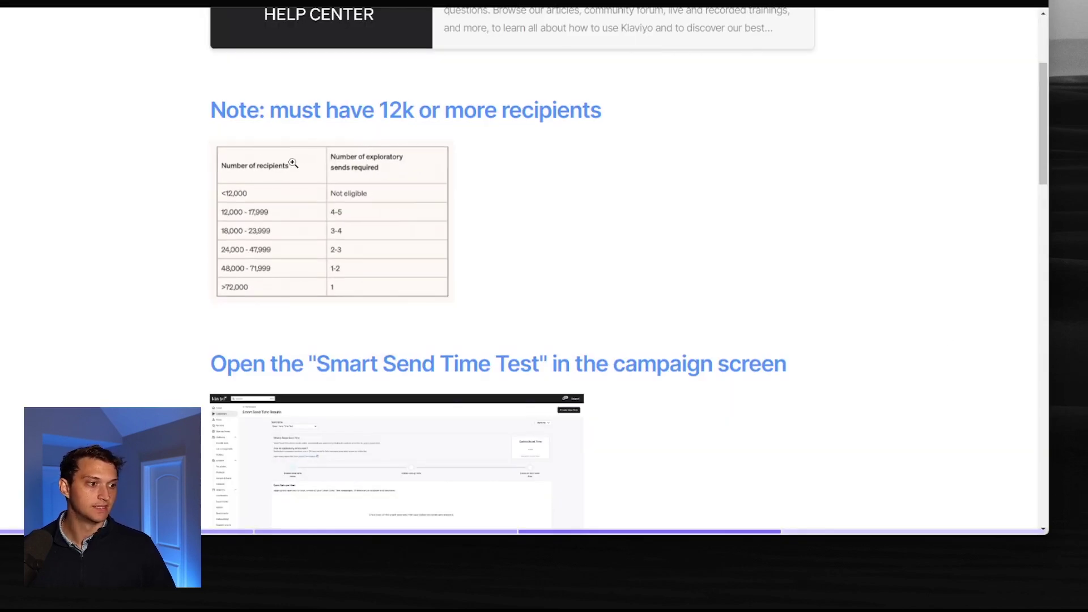
pyautogui.scroll(-3, 233, 145)
pyautogui.moveTo(217, 162); pyautogui.dragTo(728, 162)
pyautogui.scroll(-5, 751, 213)
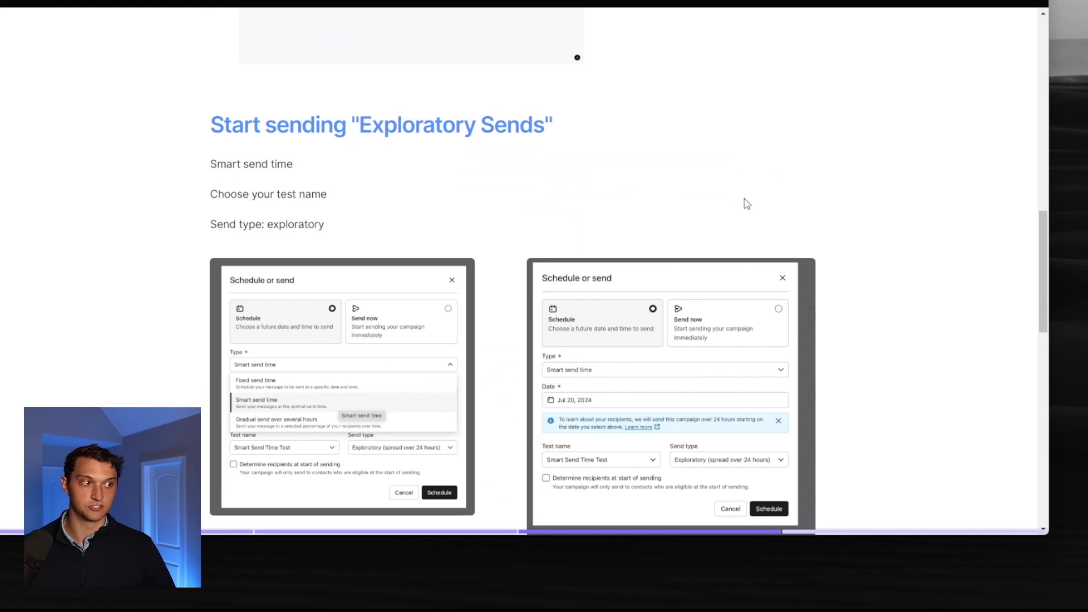
pyautogui.scroll(-1, 746, 204)
pyautogui.click(332, 306)
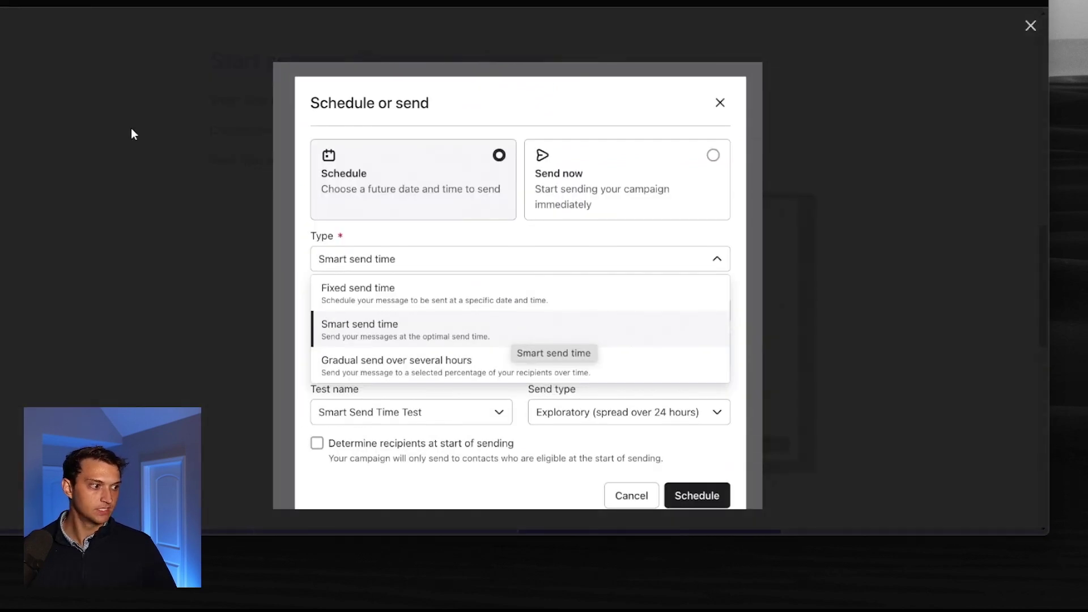
pyautogui.click(132, 134)
pyautogui.click(677, 304)
pyautogui.click(901, 346)
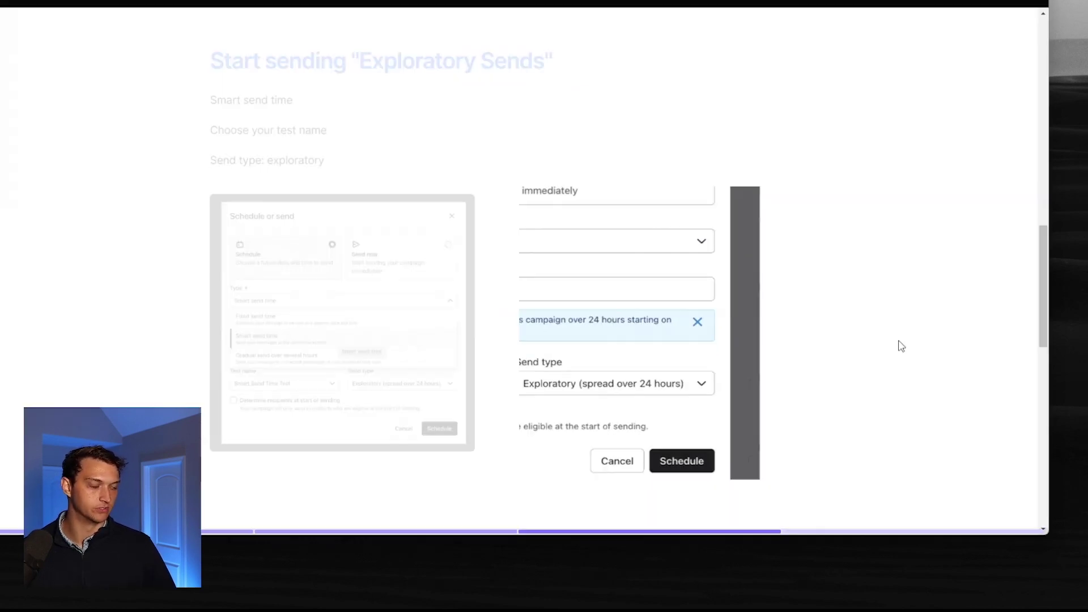
pyautogui.scroll(-5, 899, 340)
pyautogui.scroll(-1, 899, 334)
pyautogui.scroll(-3, 896, 330)
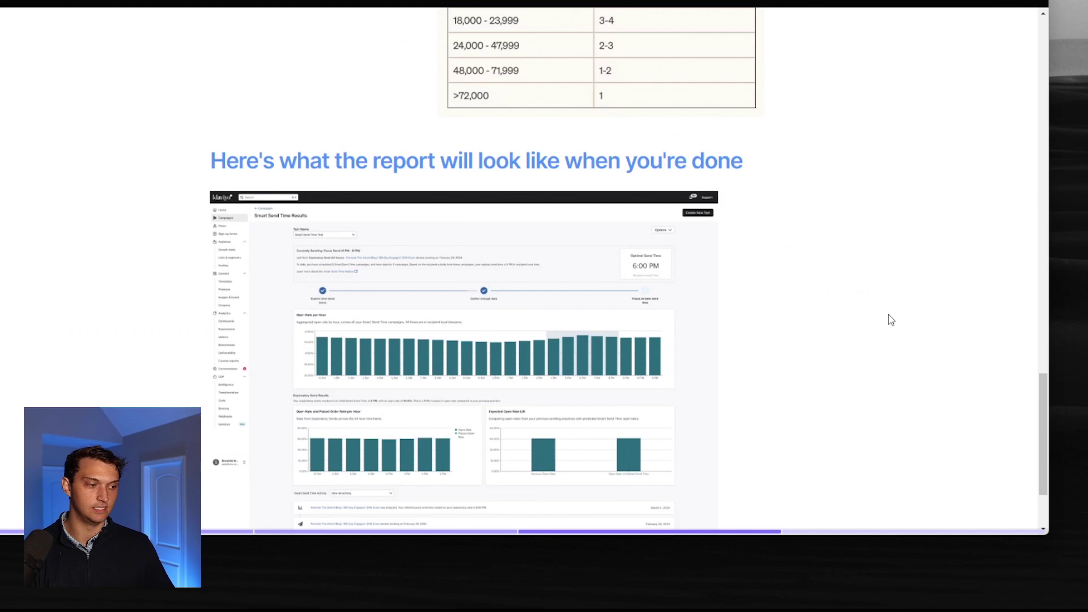
pyautogui.scroll(-1, 892, 320)
pyautogui.click(527, 281)
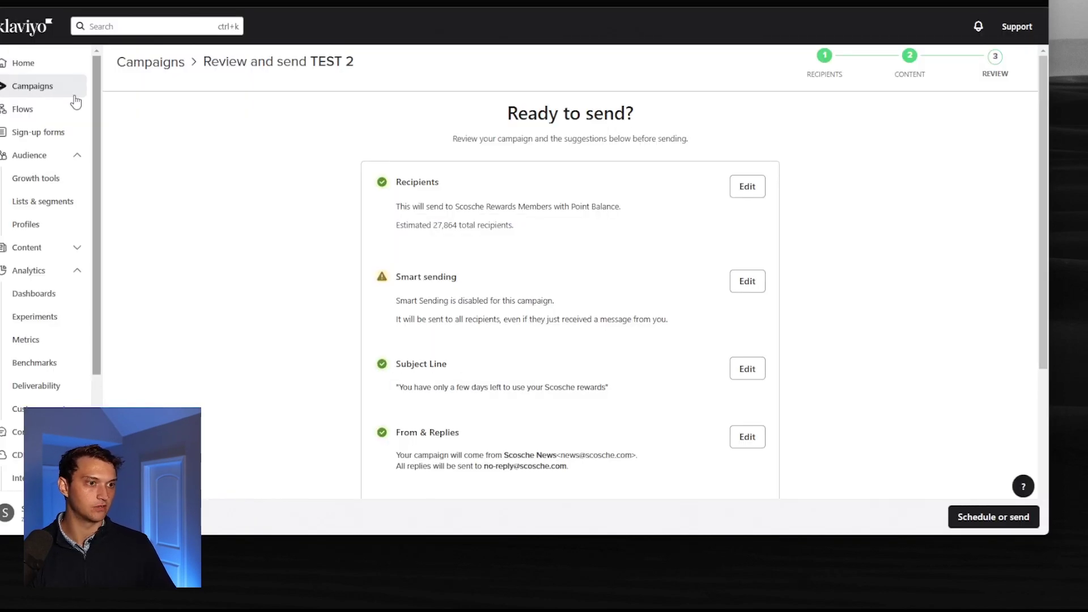
# Open Smart Send Time Results, view TEST 2's empty results, then switch back to Smart Send Time Test
pyautogui.click(59, 89)
pyautogui.click(902, 73)
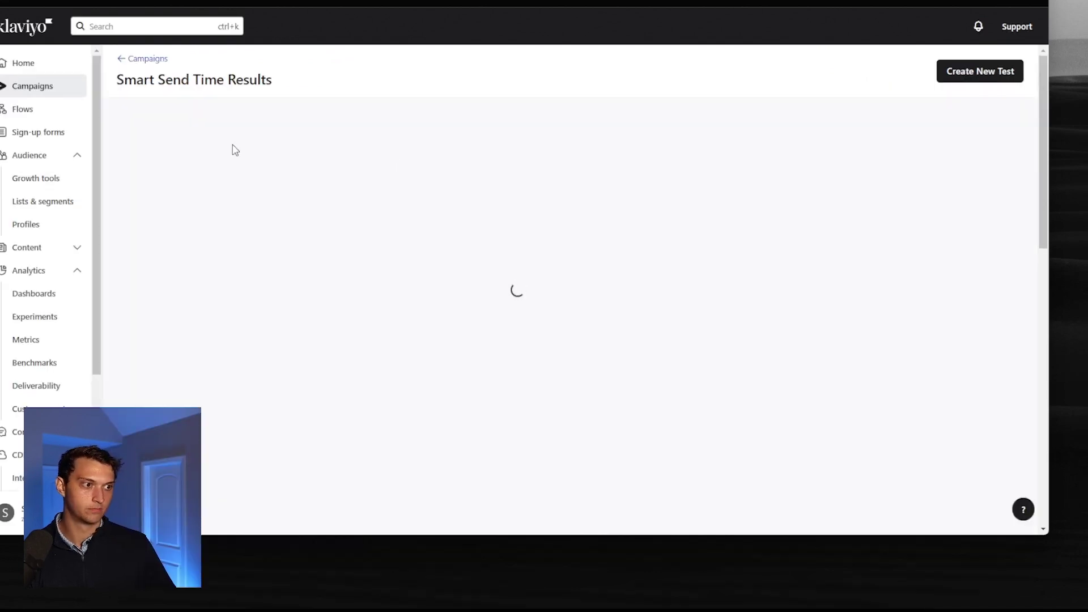
pyautogui.click(196, 138)
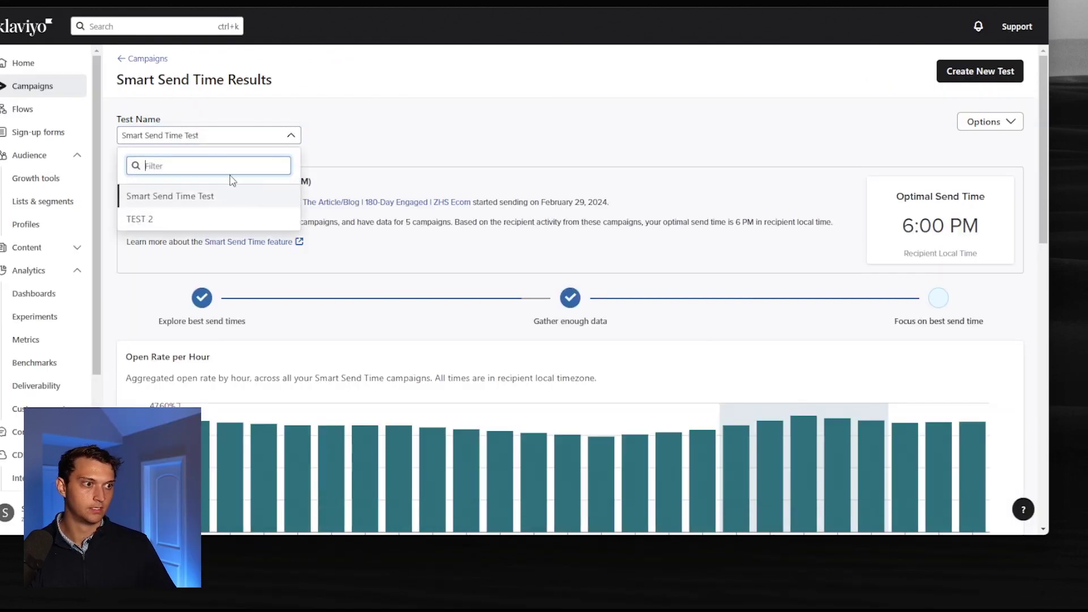
pyautogui.click(225, 219)
pyautogui.scroll(-2, 445, 338)
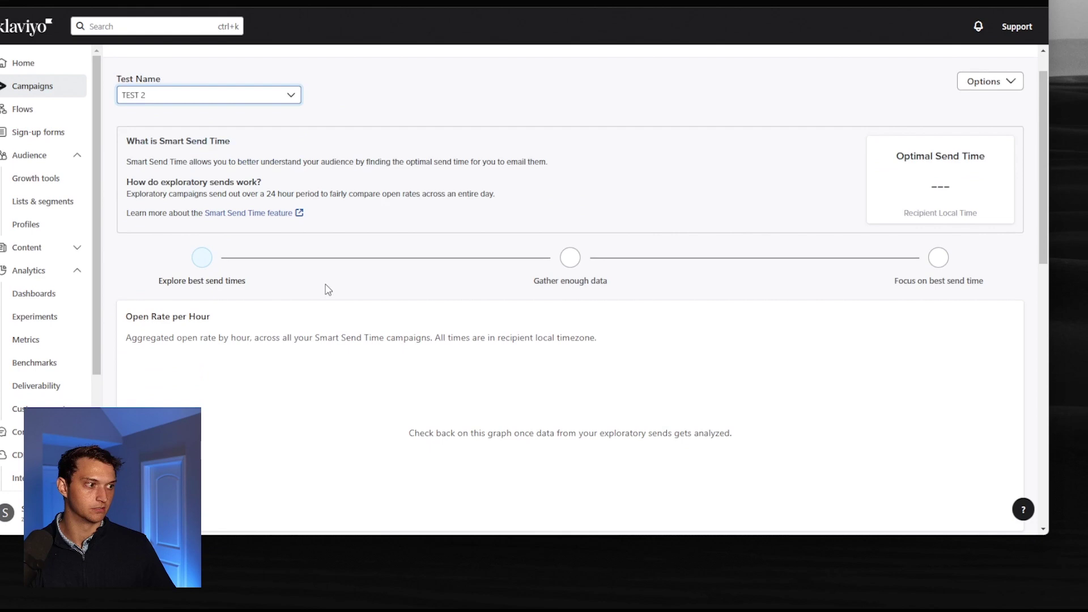
pyautogui.scroll(2, 325, 287)
pyautogui.click(242, 138)
pyautogui.click(225, 197)
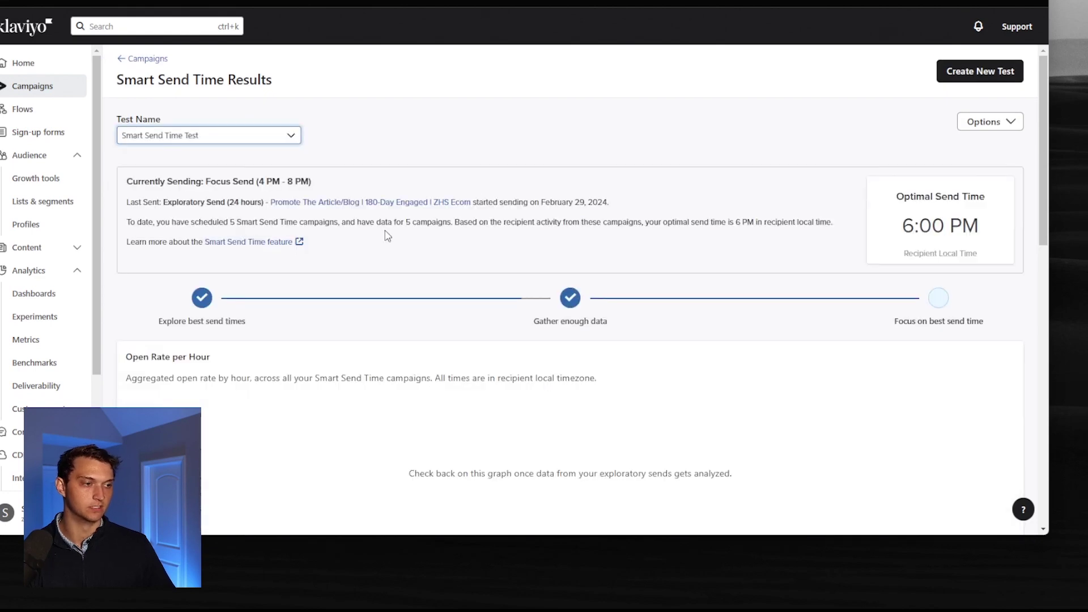
pyautogui.scroll(-4, 792, 207)
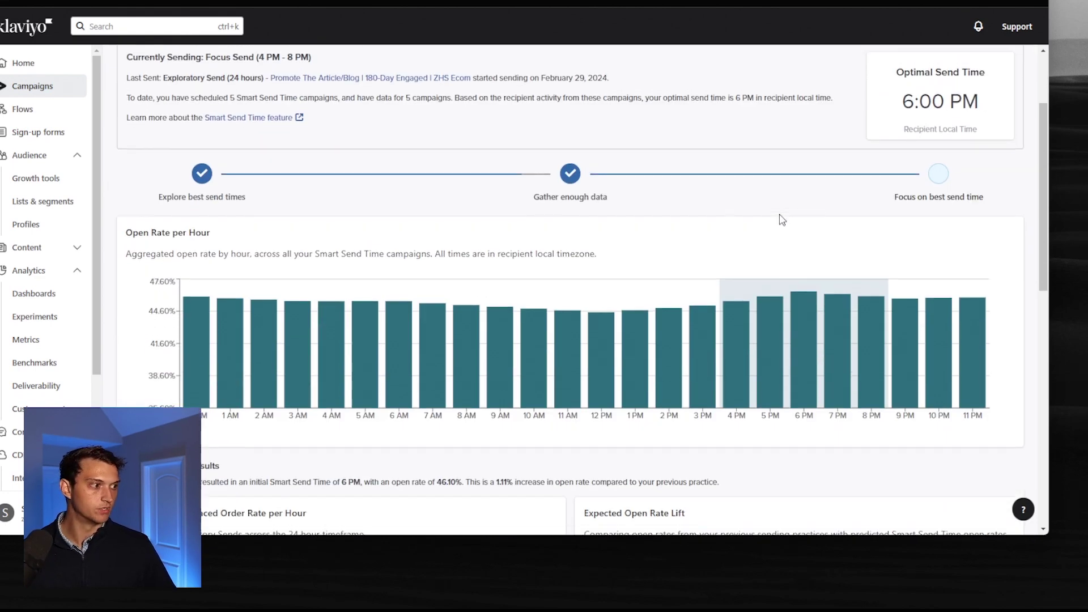
pyautogui.scroll(2, 296, 399)
pyautogui.scroll(-1, 836, 327)
pyautogui.scroll(-3, 835, 328)
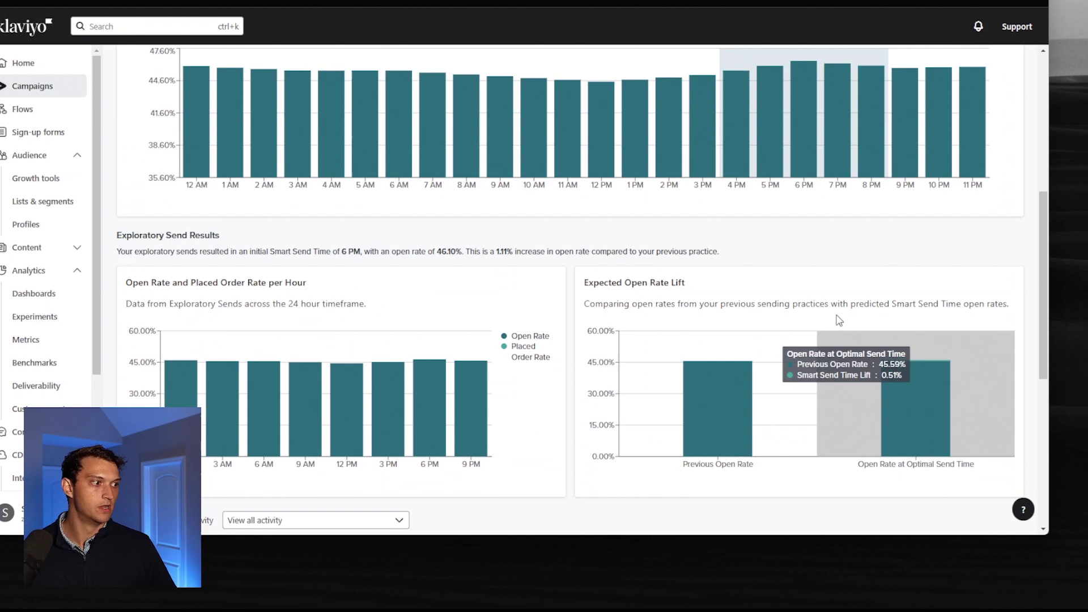
pyautogui.scroll(5, 807, 340)
pyautogui.moveTo(901, 229); pyautogui.dragTo(983, 243)
pyautogui.click(977, 245)
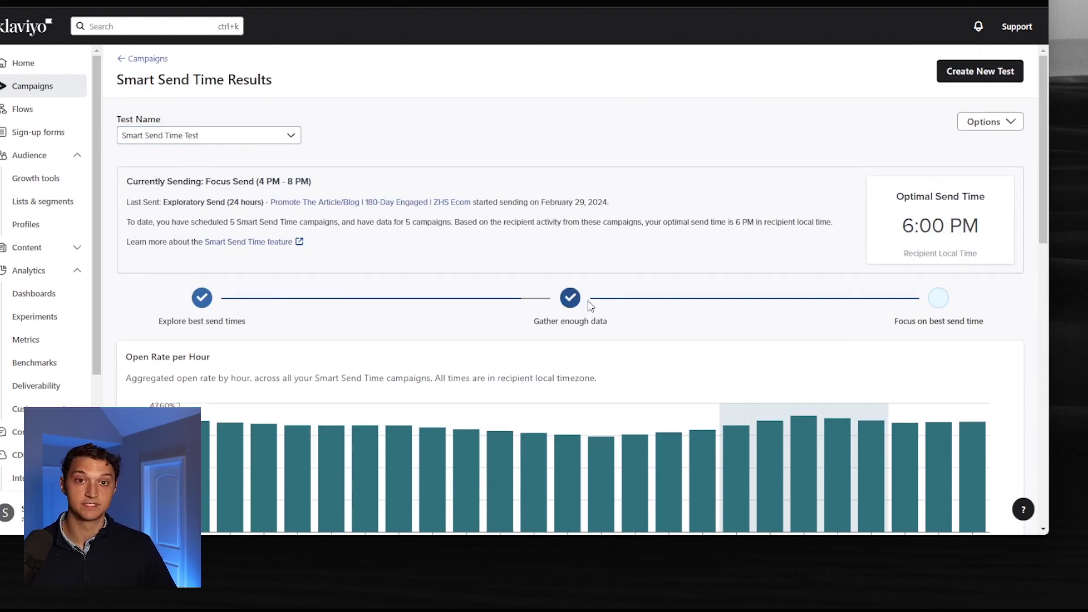
pyautogui.scroll(-2, 588, 300)
pyautogui.scroll(-2, 590, 299)
pyautogui.scroll(-4, 589, 300)
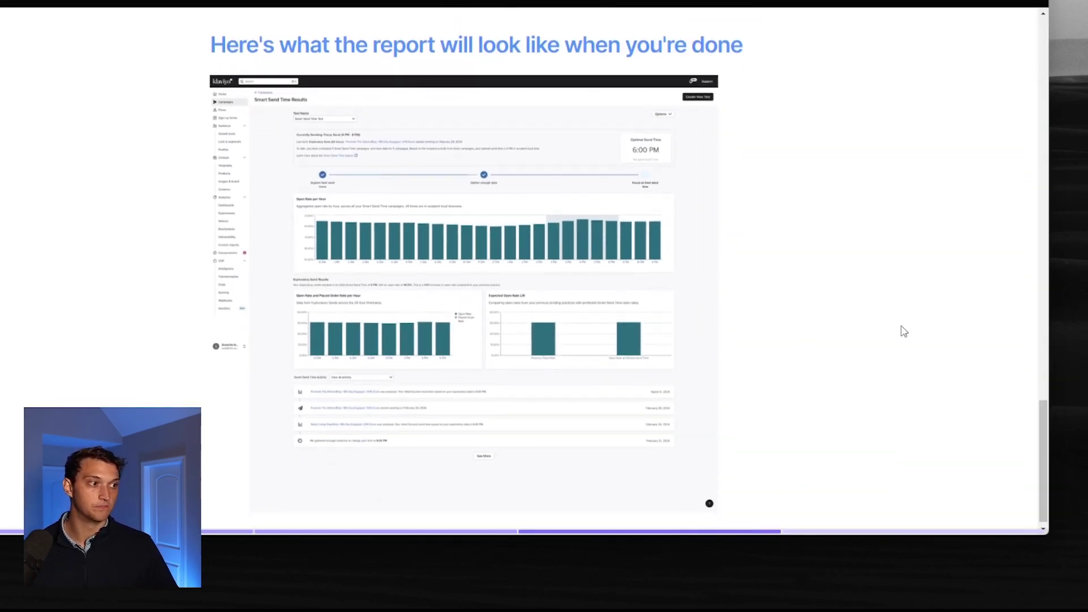
pyautogui.scroll(-5, 898, 326)
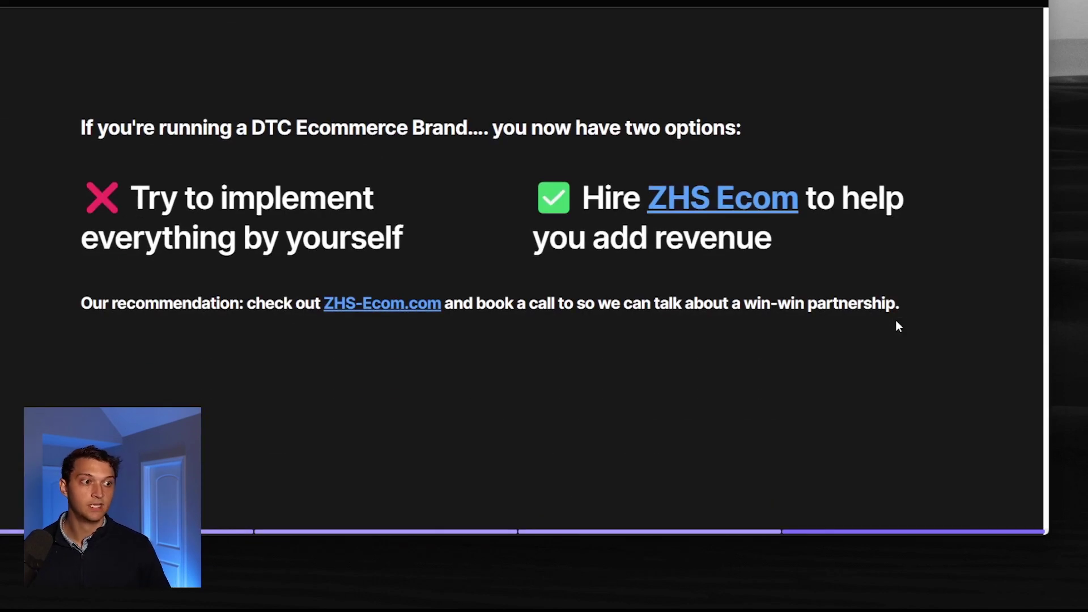